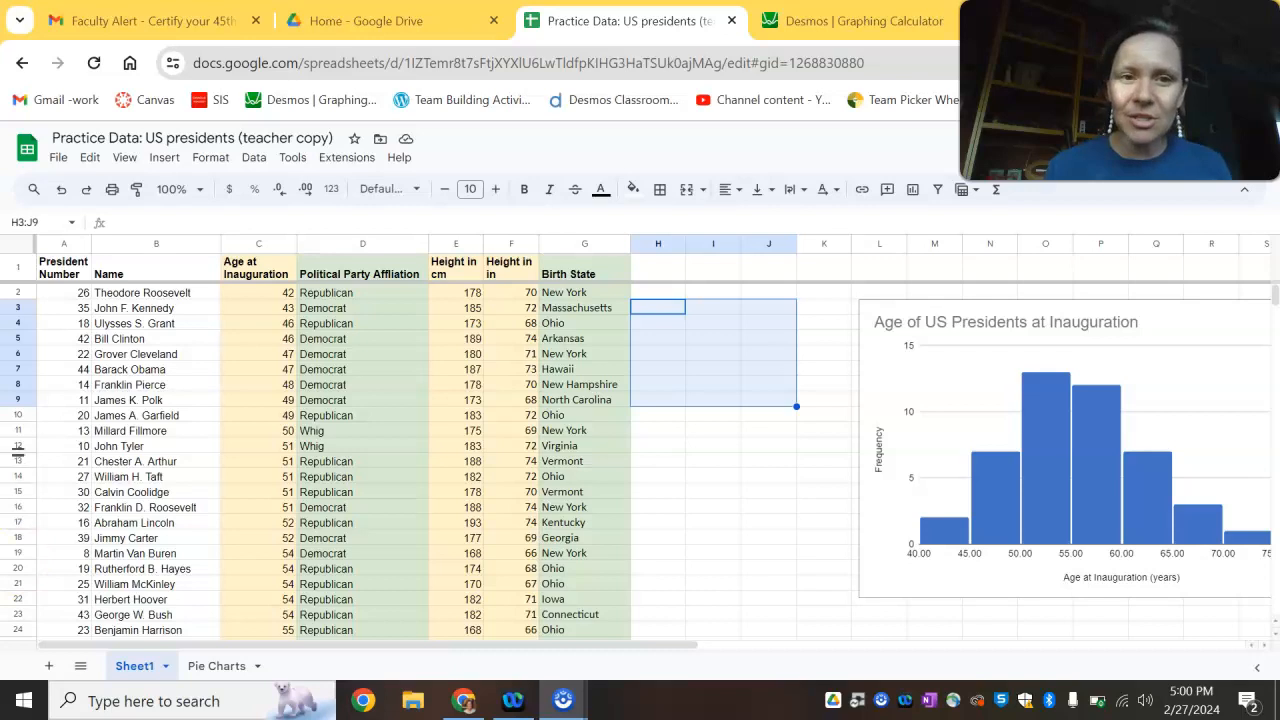
# Sort the sheet in ascending order by the Height in cm column.
pyautogui.click(462, 247)
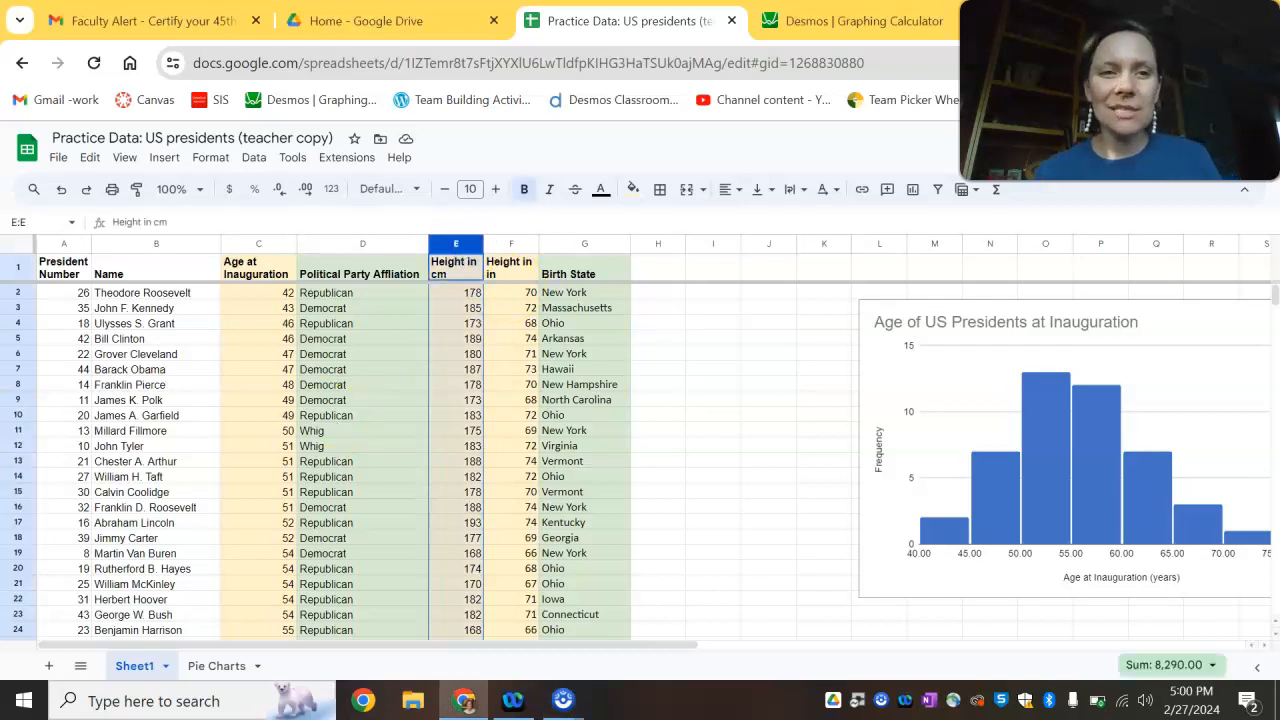
pyautogui.rightClick(466, 250)
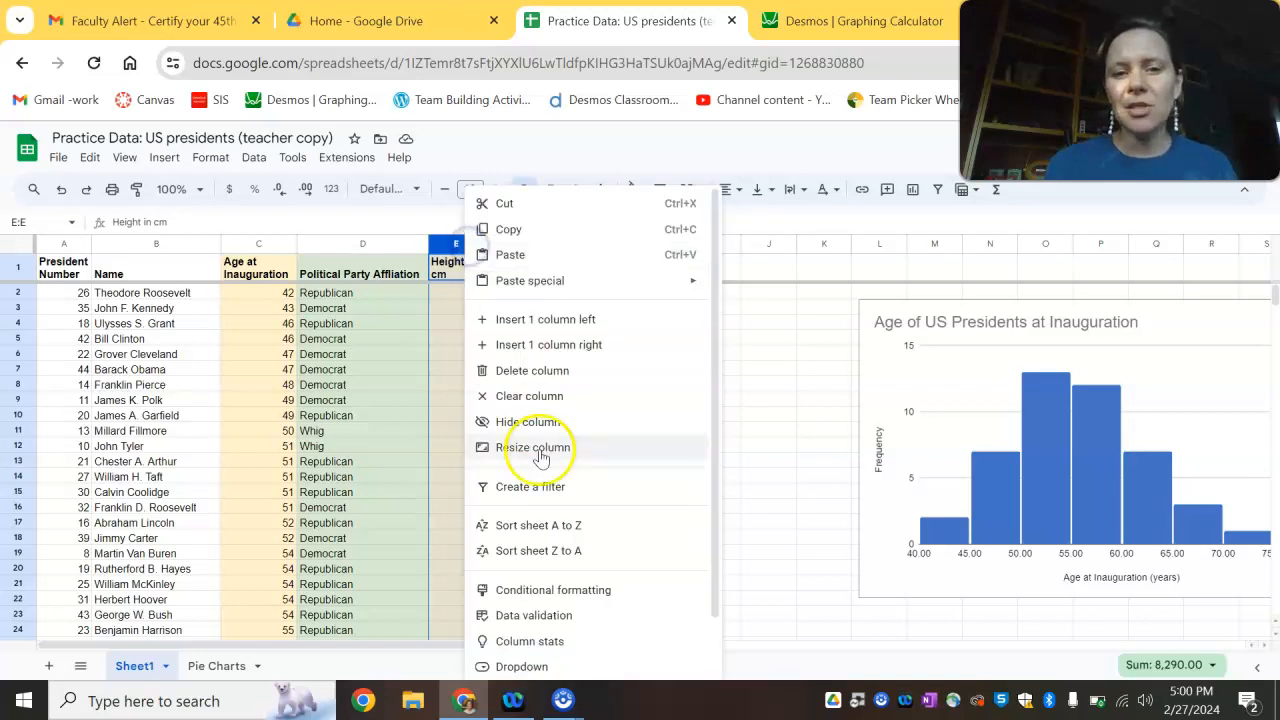
pyautogui.click(543, 525)
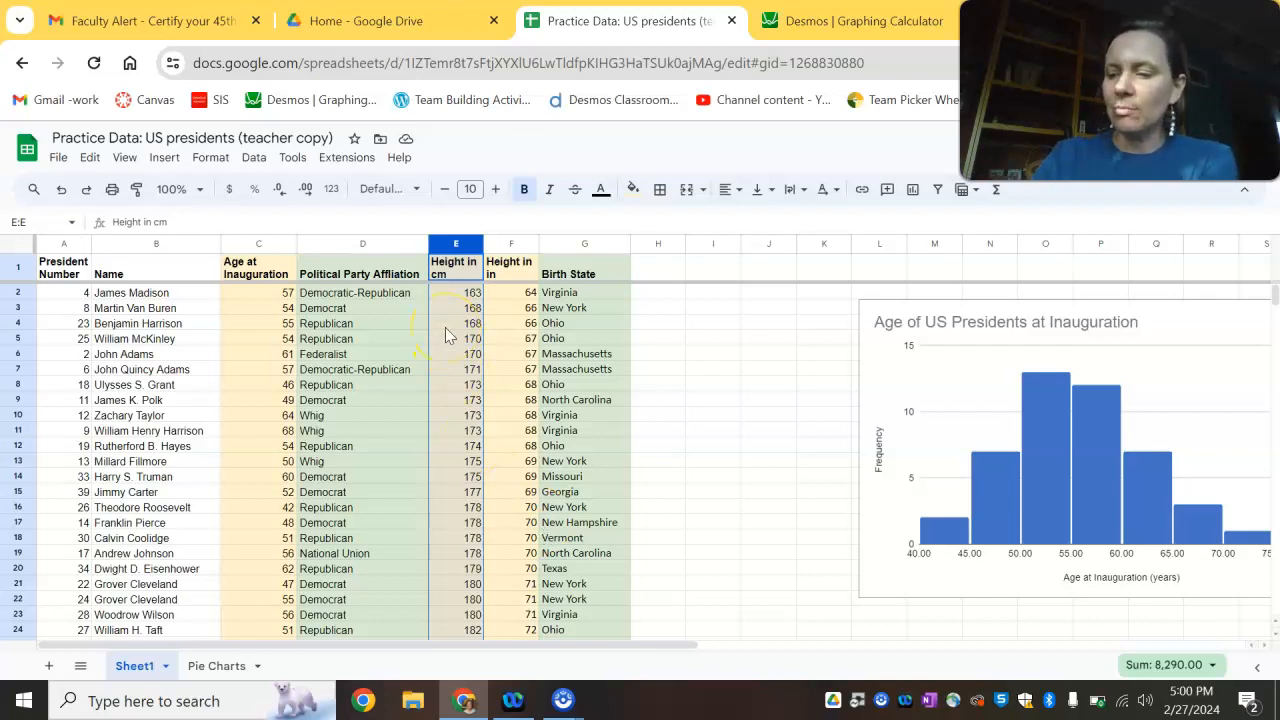
pyautogui.scroll(-10, 446, 333)
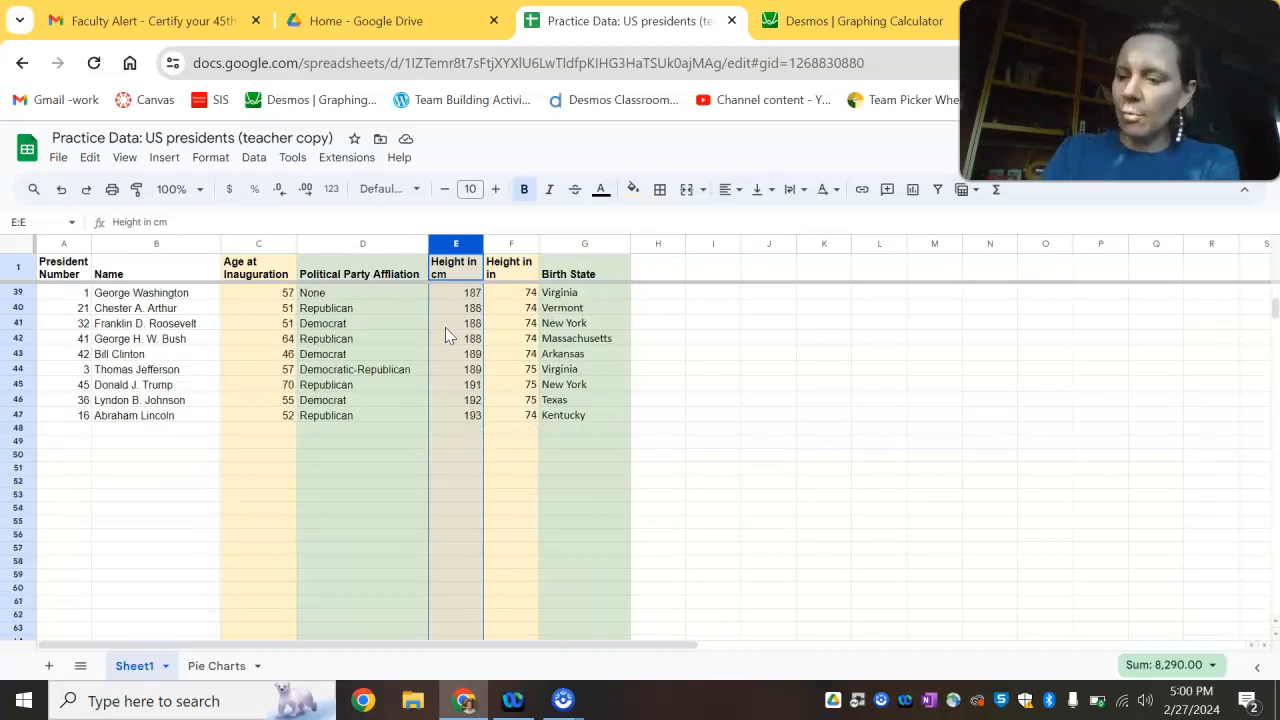
pyautogui.scroll(-3, 446, 334)
pyautogui.scroll(14, 446, 334)
pyautogui.scroll(3, 445, 327)
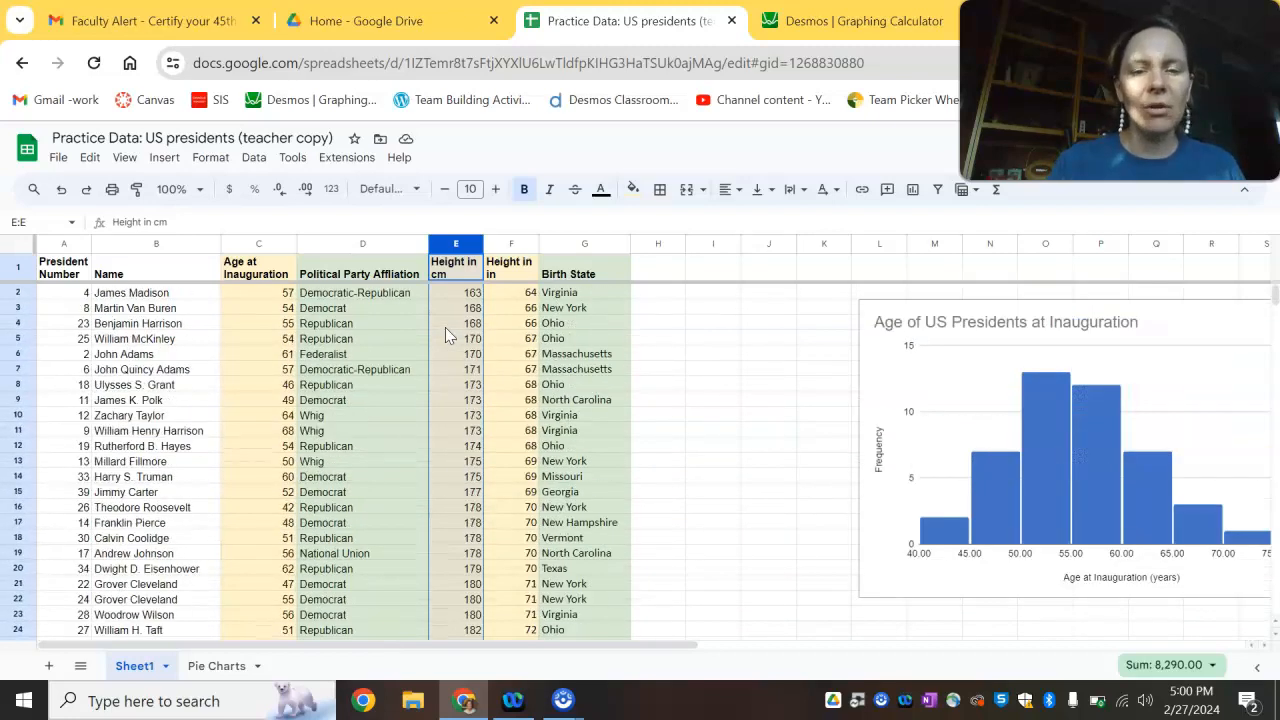
# Copy all height values in centimetres, cells E2:E47, without the column header.
pyautogui.click(768, 338)
pyautogui.click(461, 284)
pyautogui.moveTo(463, 295); pyautogui.dragTo(477, 445)
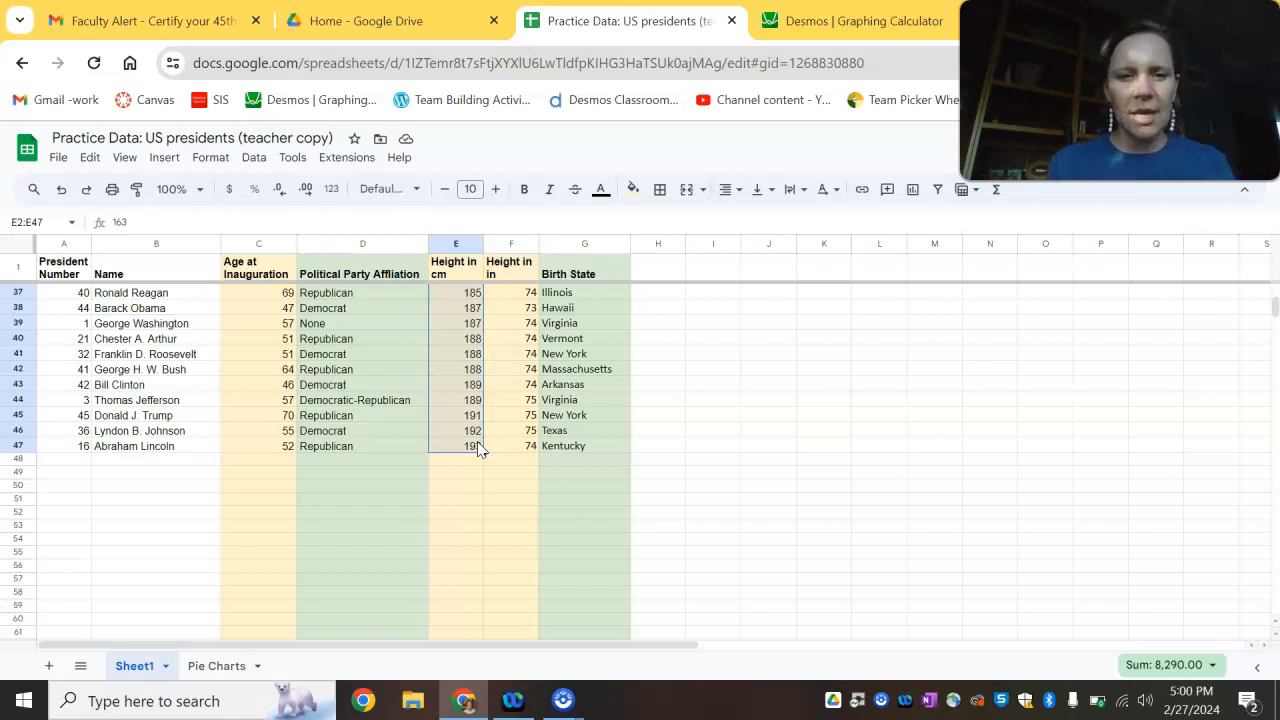
pyautogui.hotkey('ctrl', 'c')
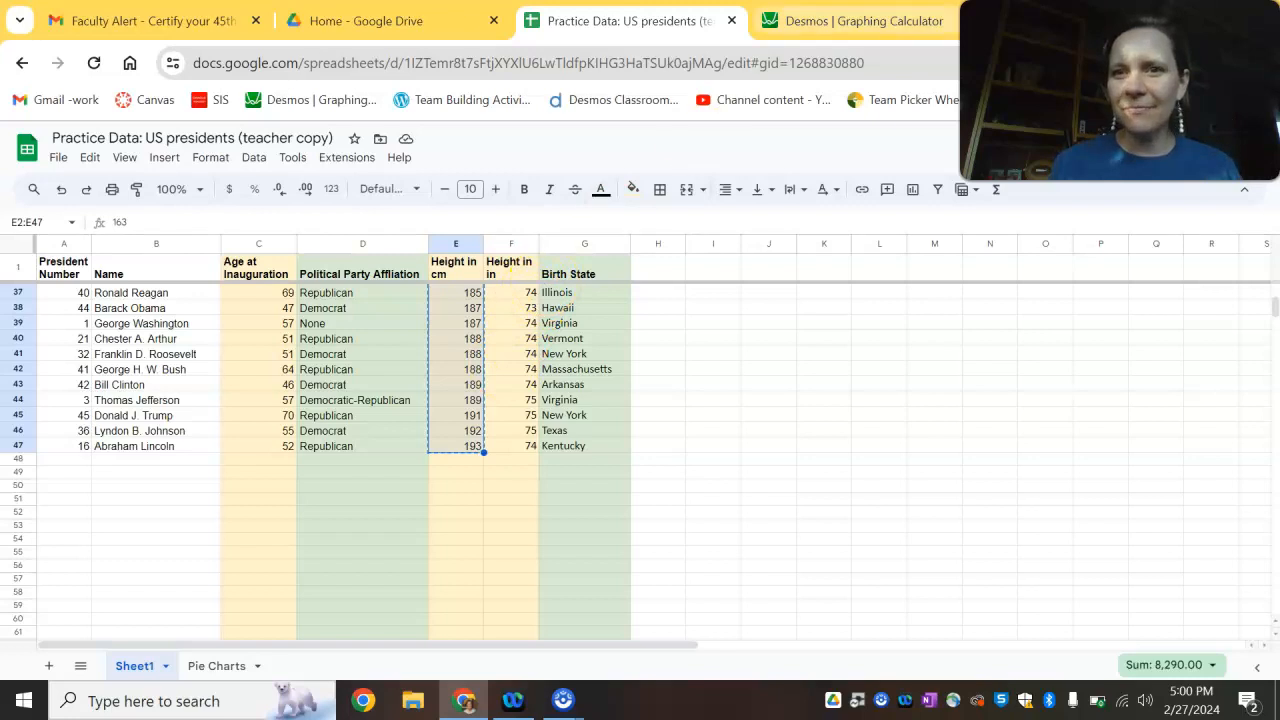
# Switch to the Desmos graphing calculator, paste the copied heights as a list in the first expression and assign it to A.
pyautogui.click(893, 14)
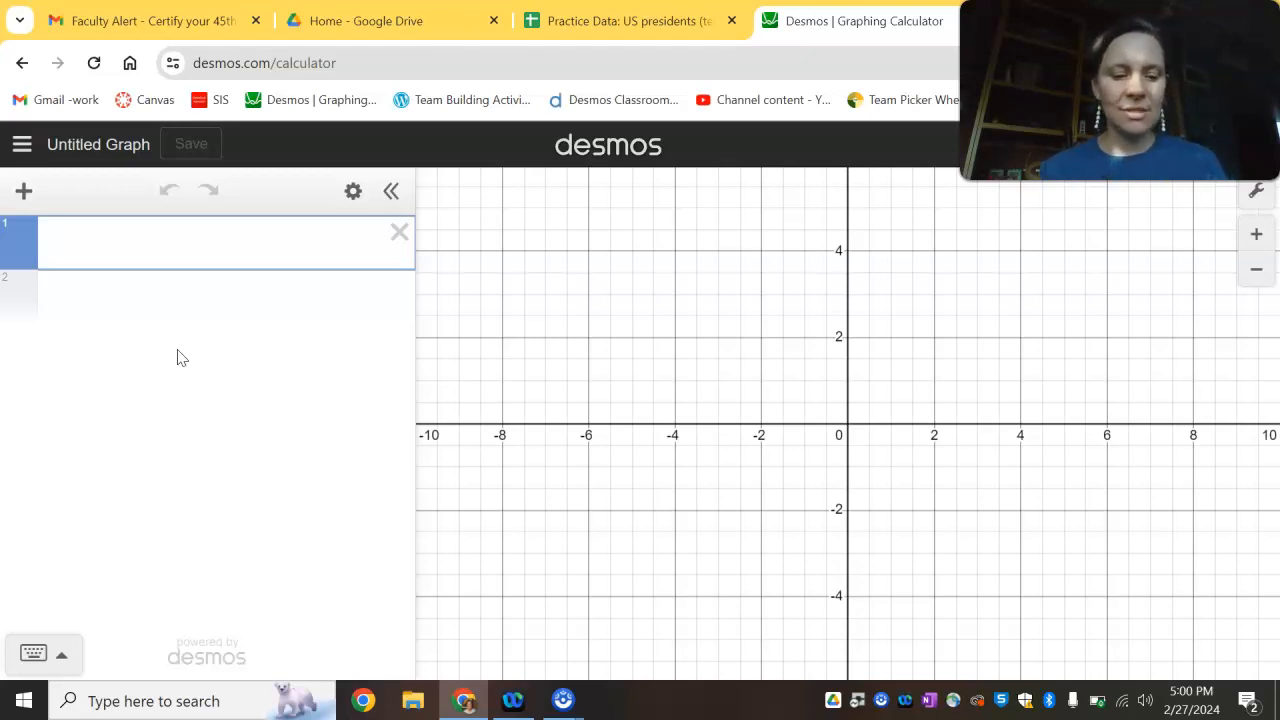
pyautogui.hotkey('ctrl', 'v')
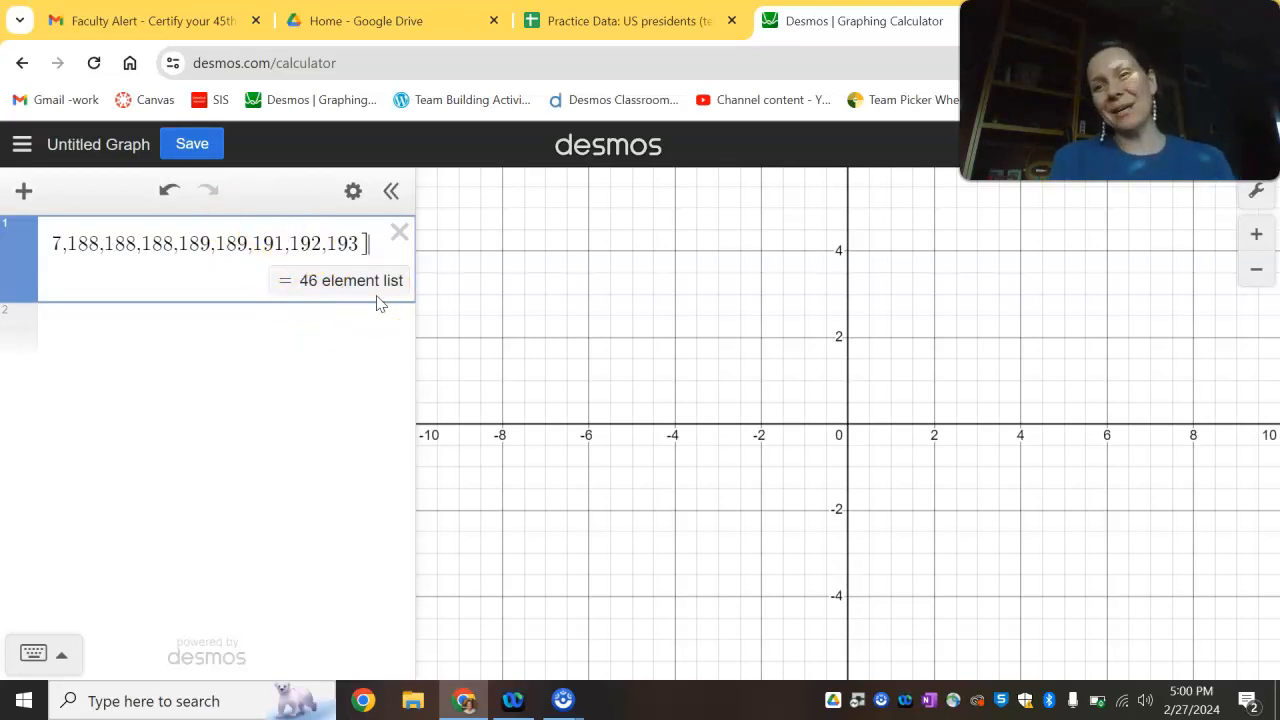
pyautogui.click(620, 18)
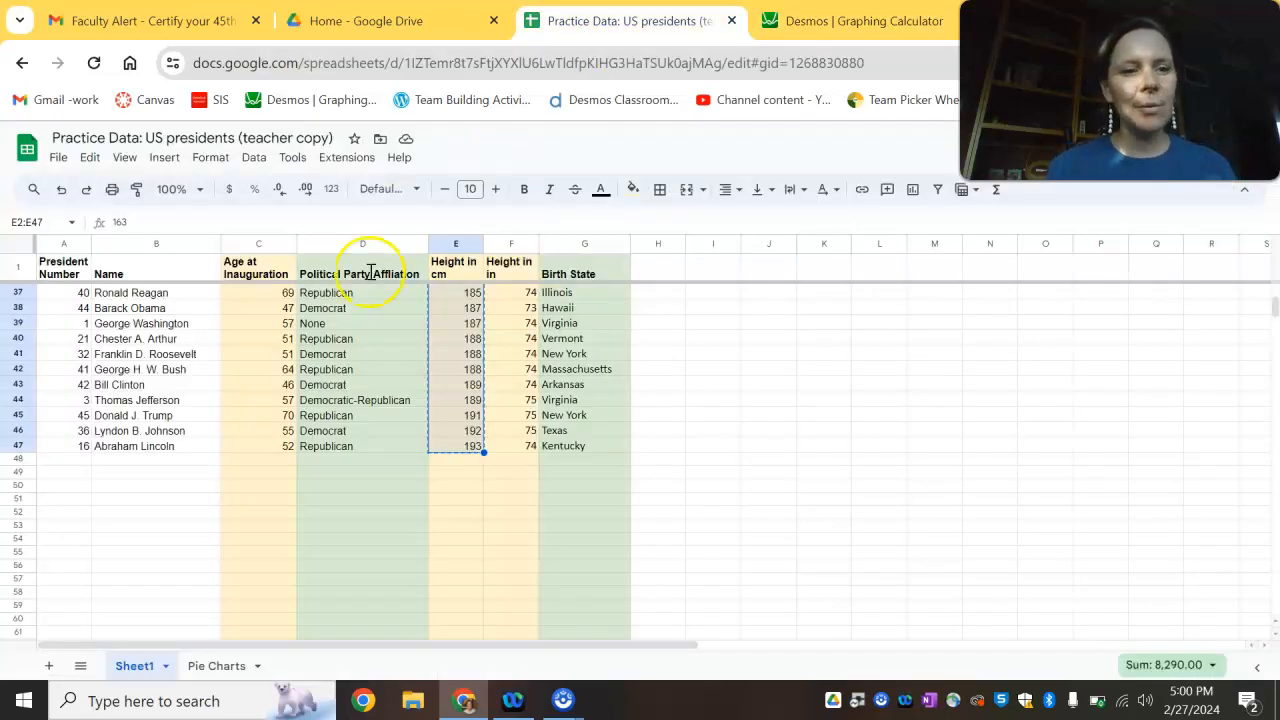
pyautogui.click(845, 20)
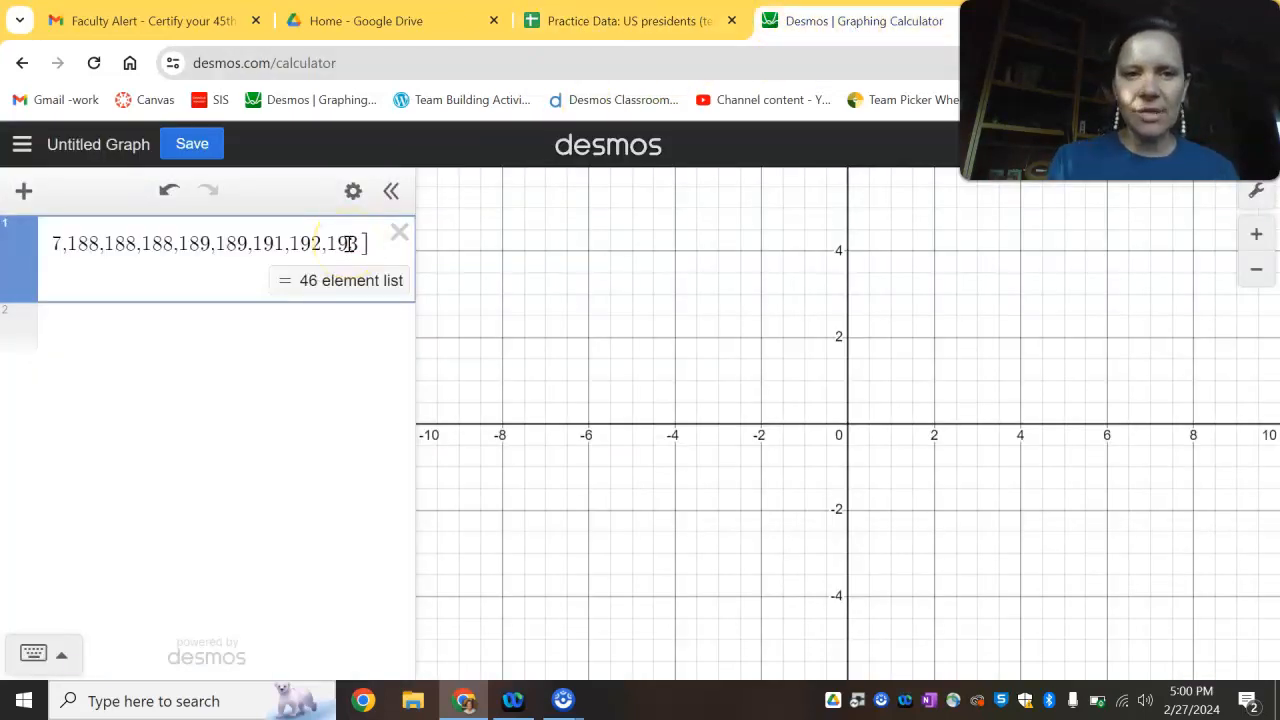
pyautogui.press('Home')
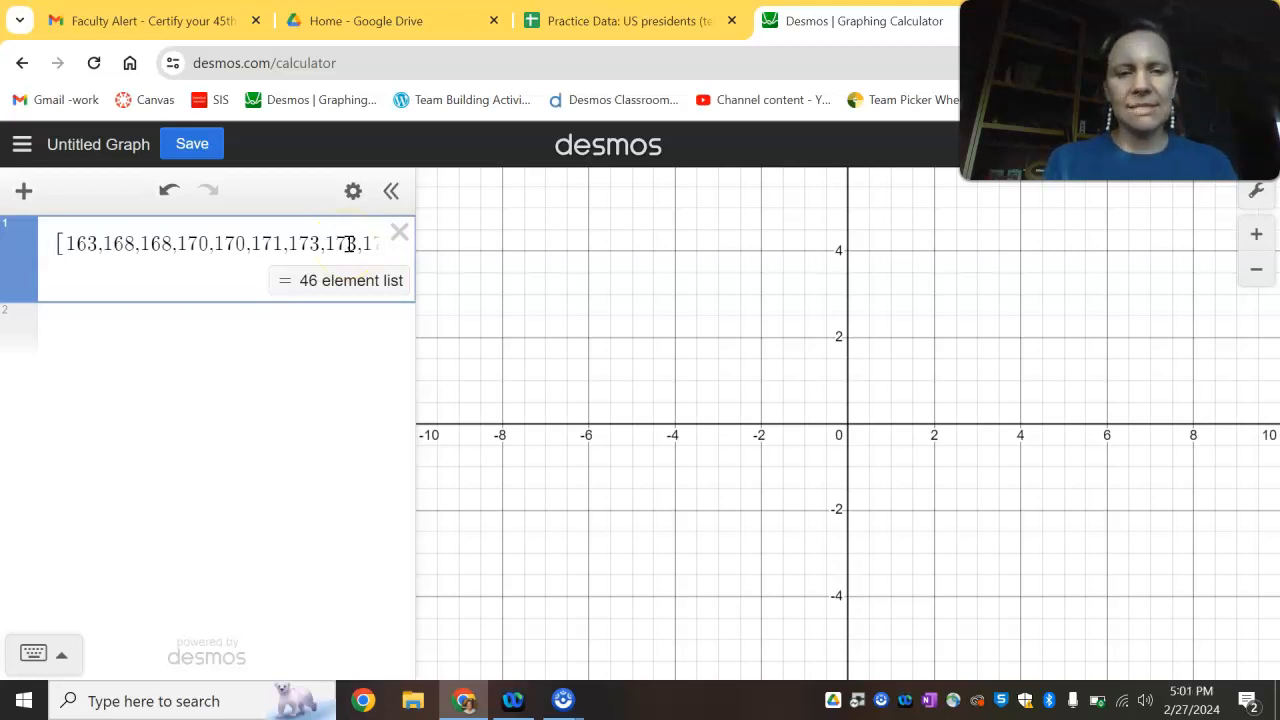
pyautogui.write('A=')
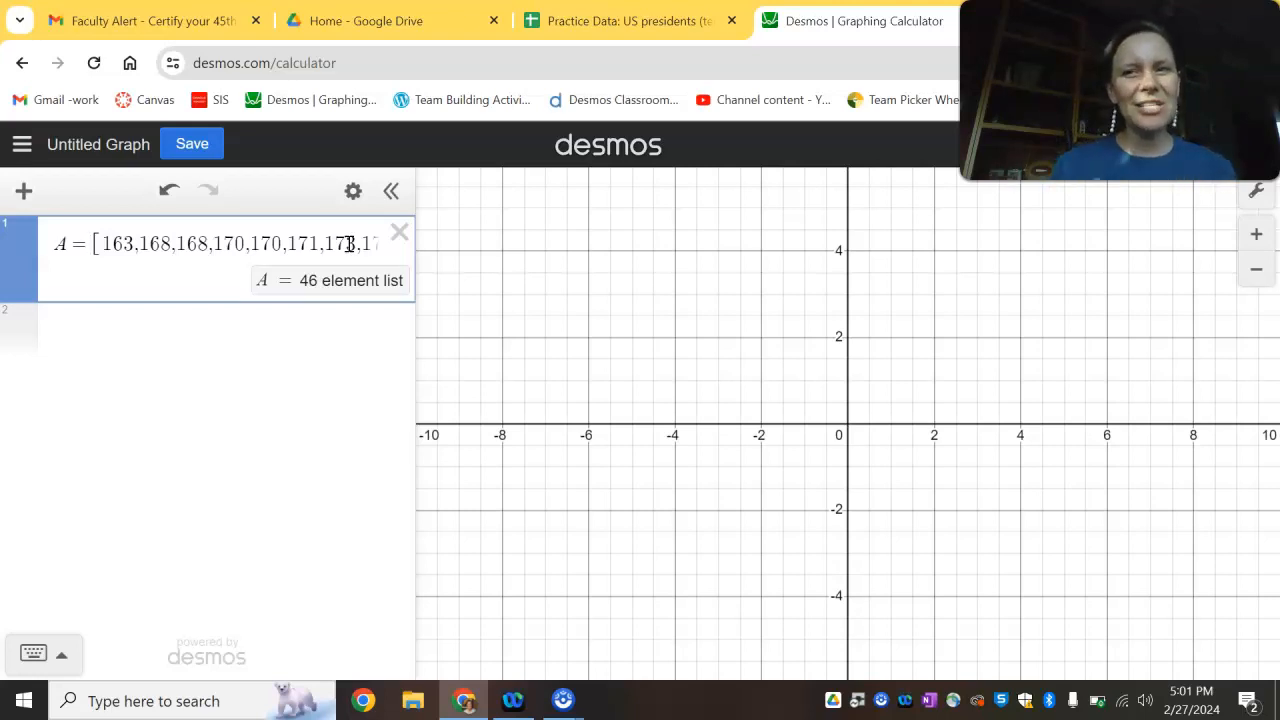
pyautogui.click(157, 331)
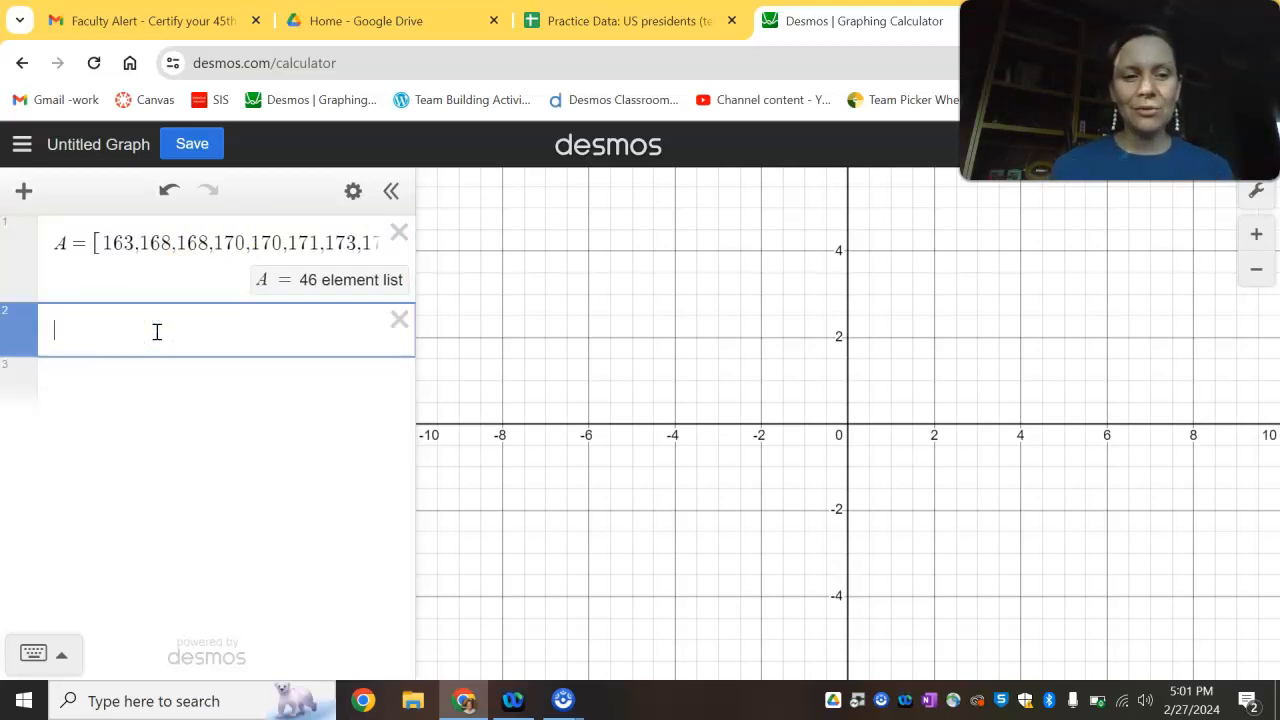
pyautogui.write('histogram')
pyautogui.press('BackSpace')
pyautogui.press('BackSpace')
pyautogui.press('BackSpace')
pyautogui.press('BackSpace')
pyautogui.press('BackSpace')
pyautogui.press('BackSpace')
pyautogui.press('BackSpace')
pyautogui.press('BackSpace')
pyautogui.press('BackSpace')
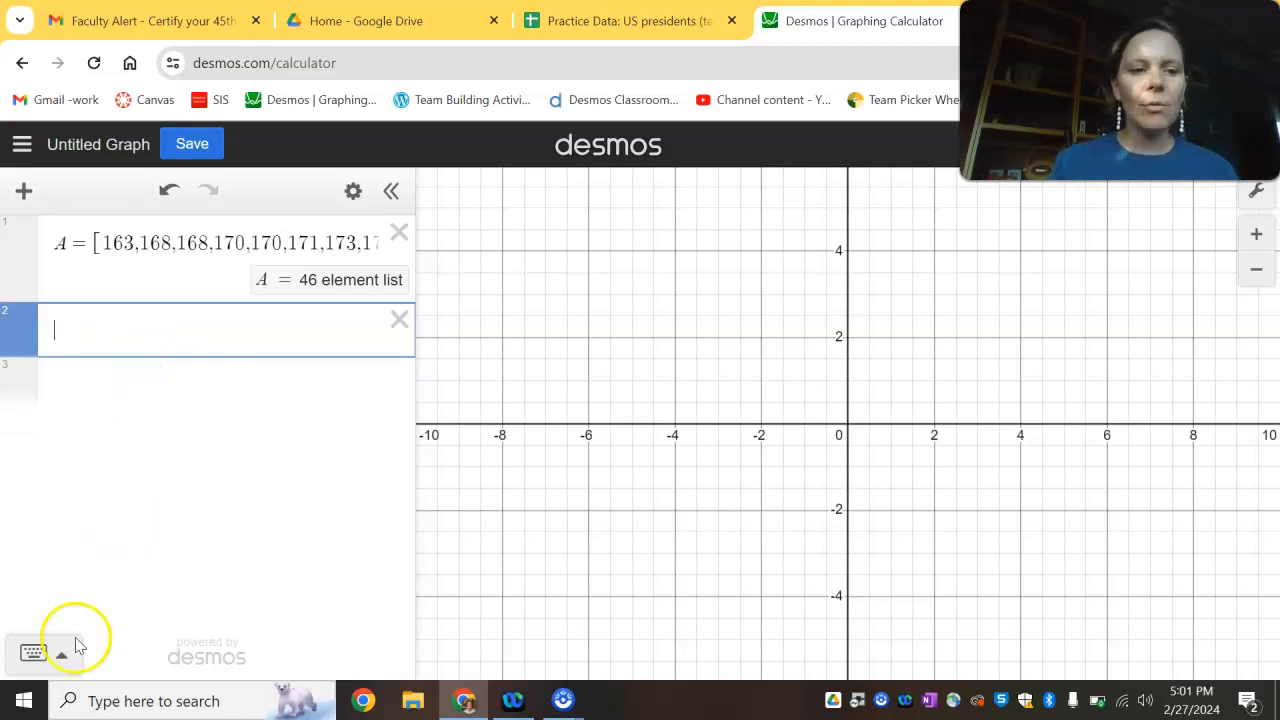
pyautogui.click(69, 654)
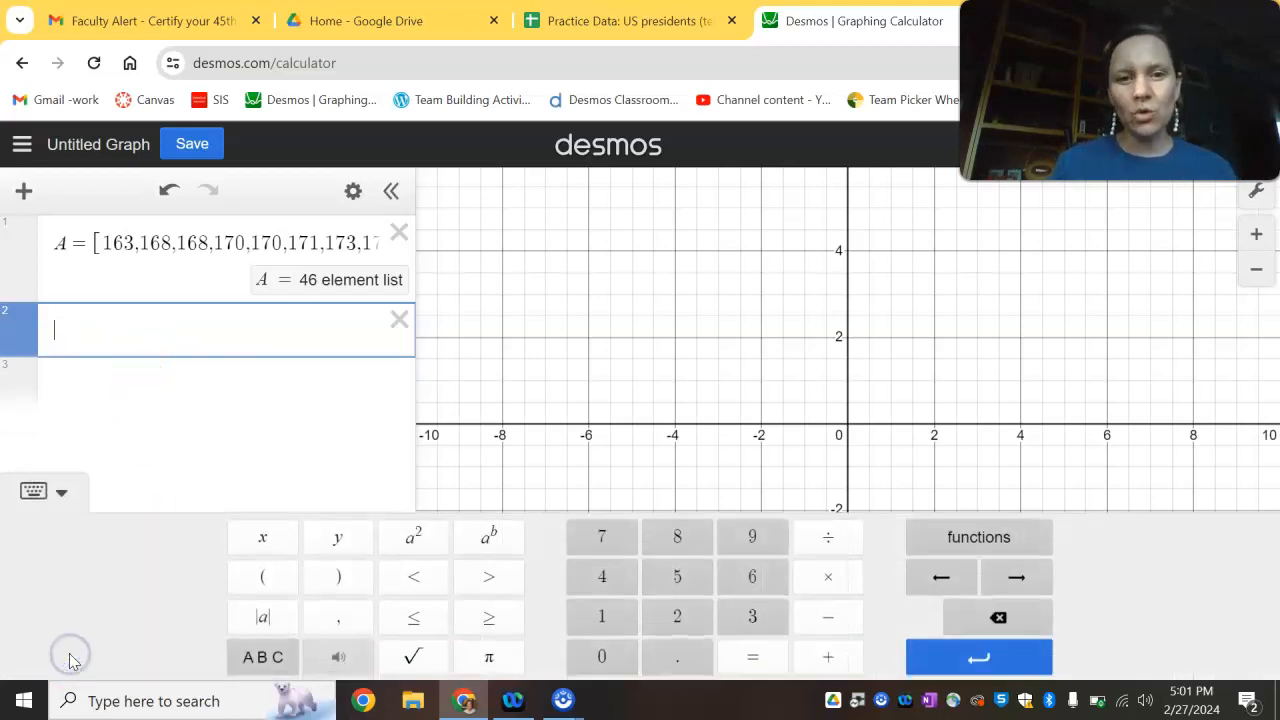
pyautogui.click(973, 540)
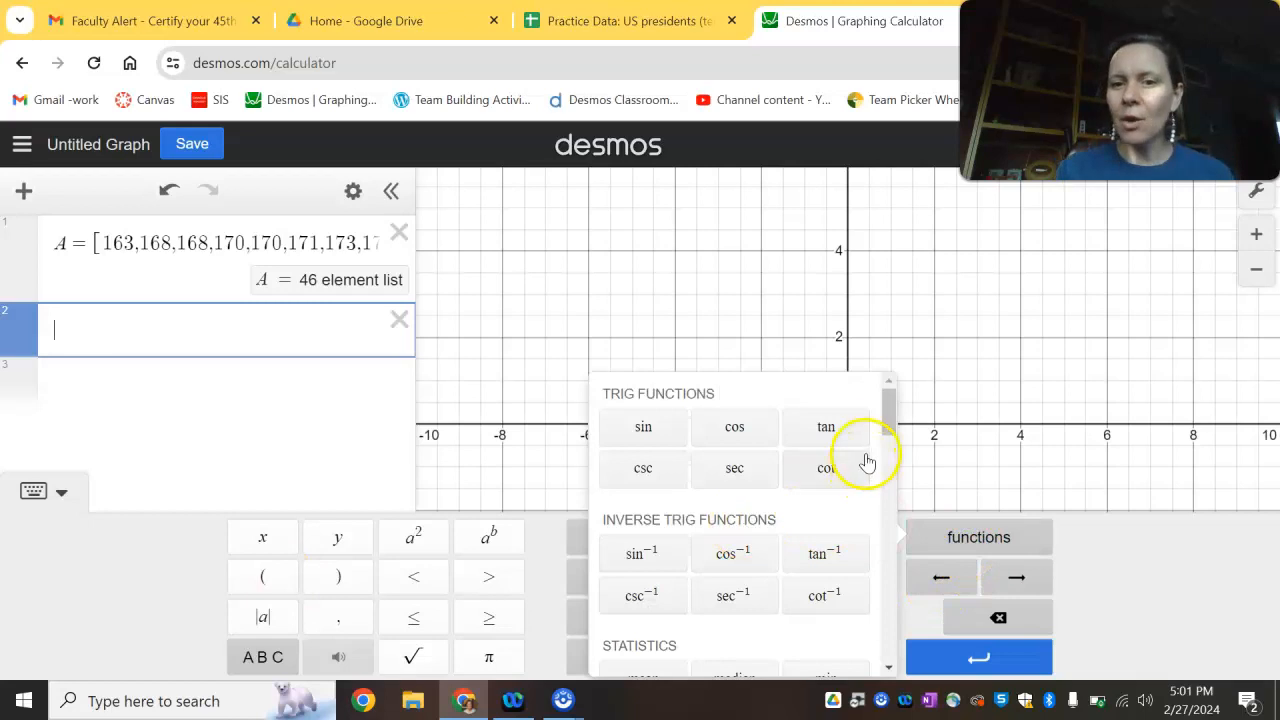
pyautogui.moveTo(890, 417); pyautogui.dragTo(900, 452)
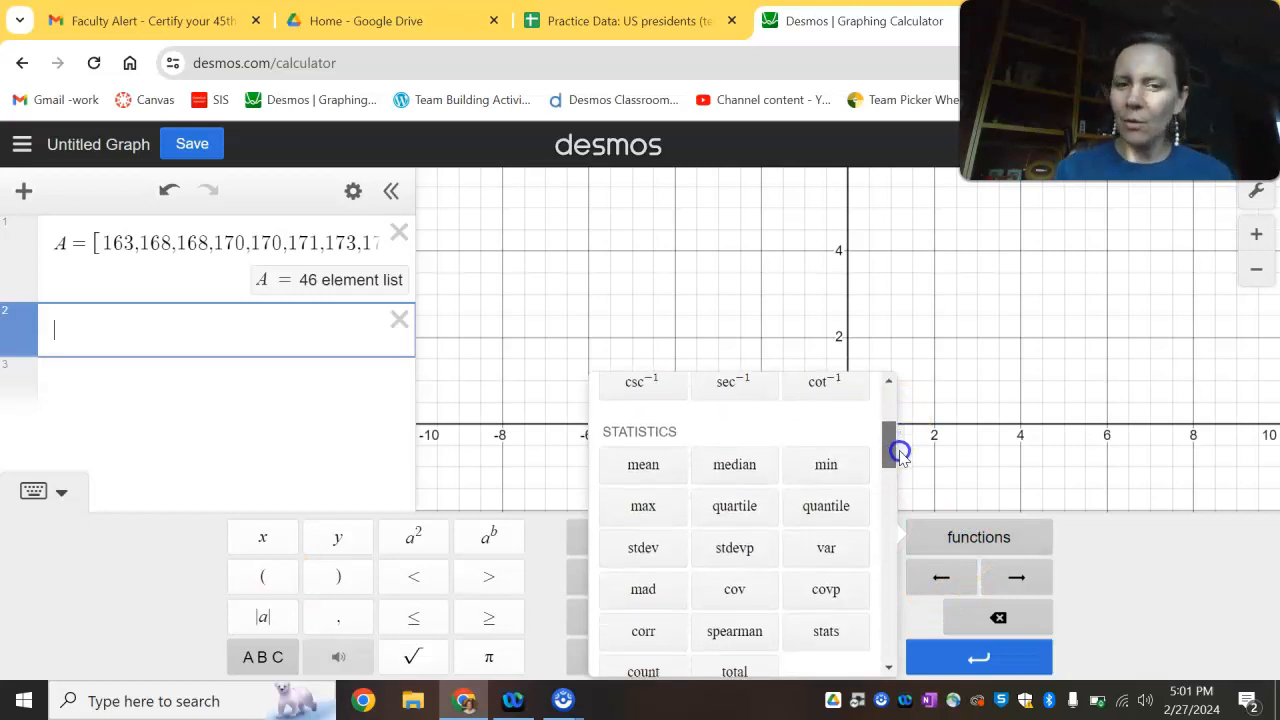
pyautogui.click(900, 453)
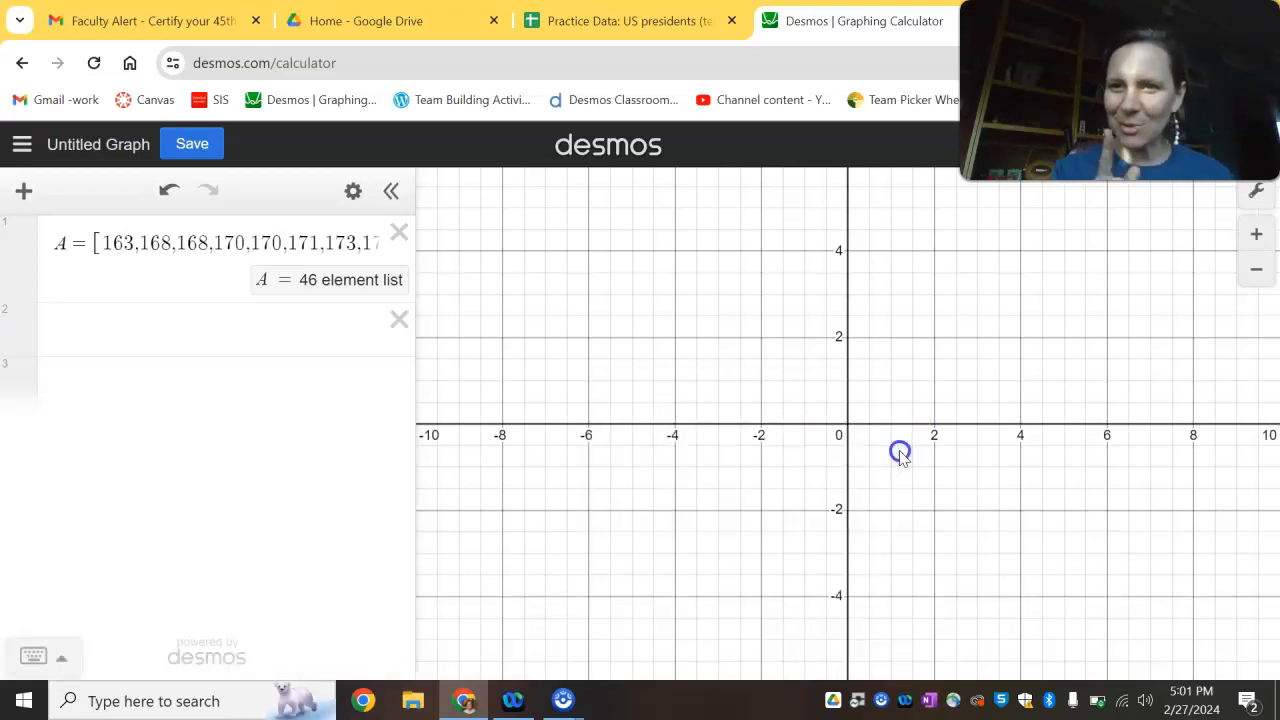
pyautogui.click(50, 666)
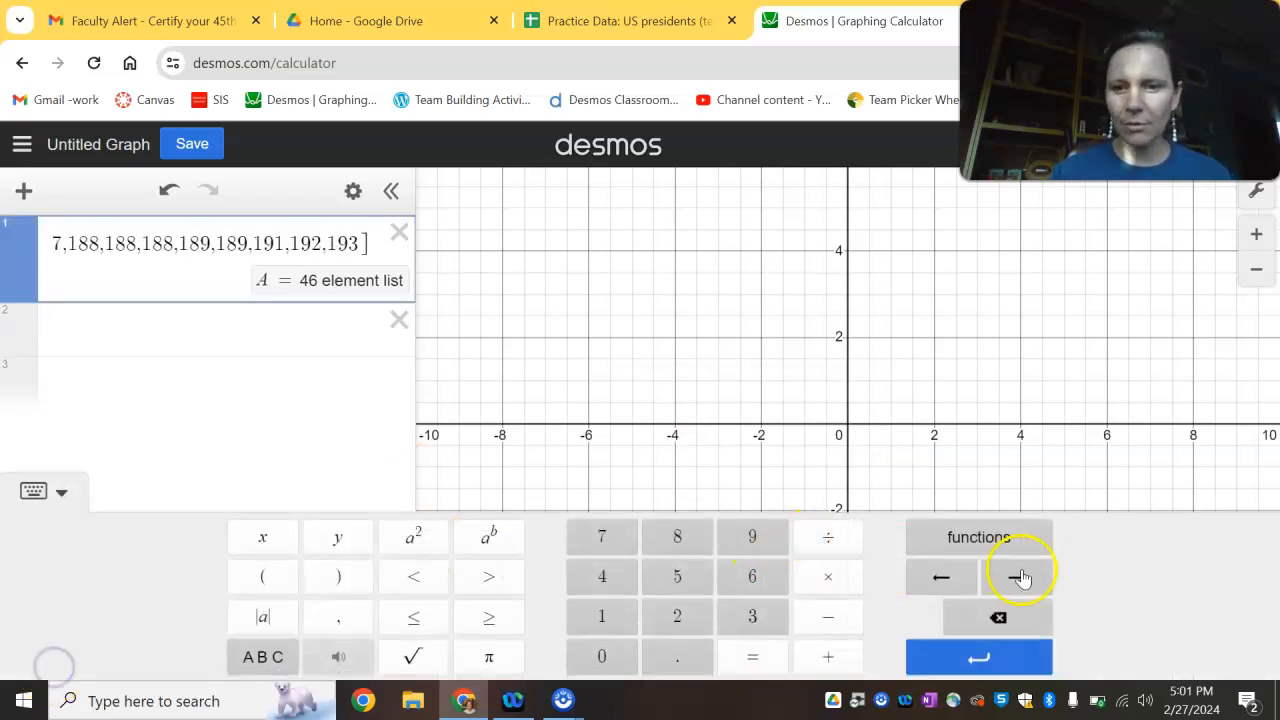
pyautogui.click(979, 537)
pyautogui.moveTo(886, 420); pyautogui.dragTo(895, 508)
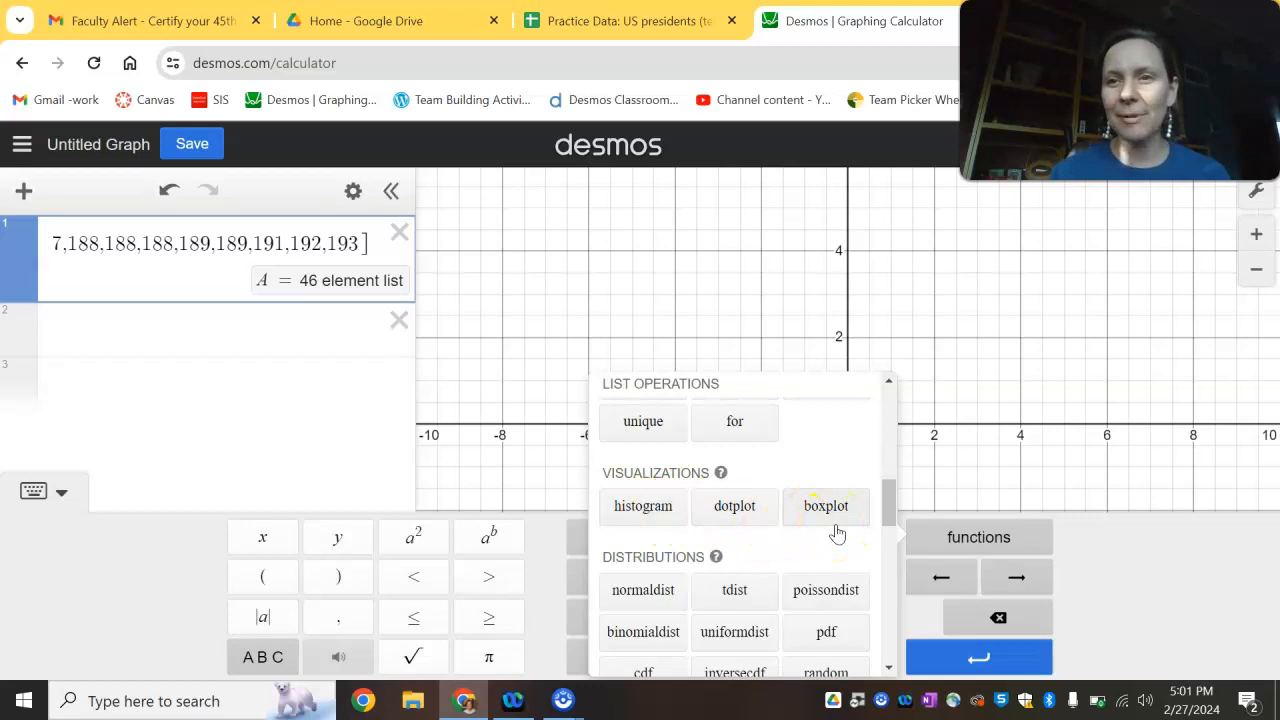
pyautogui.click(617, 513)
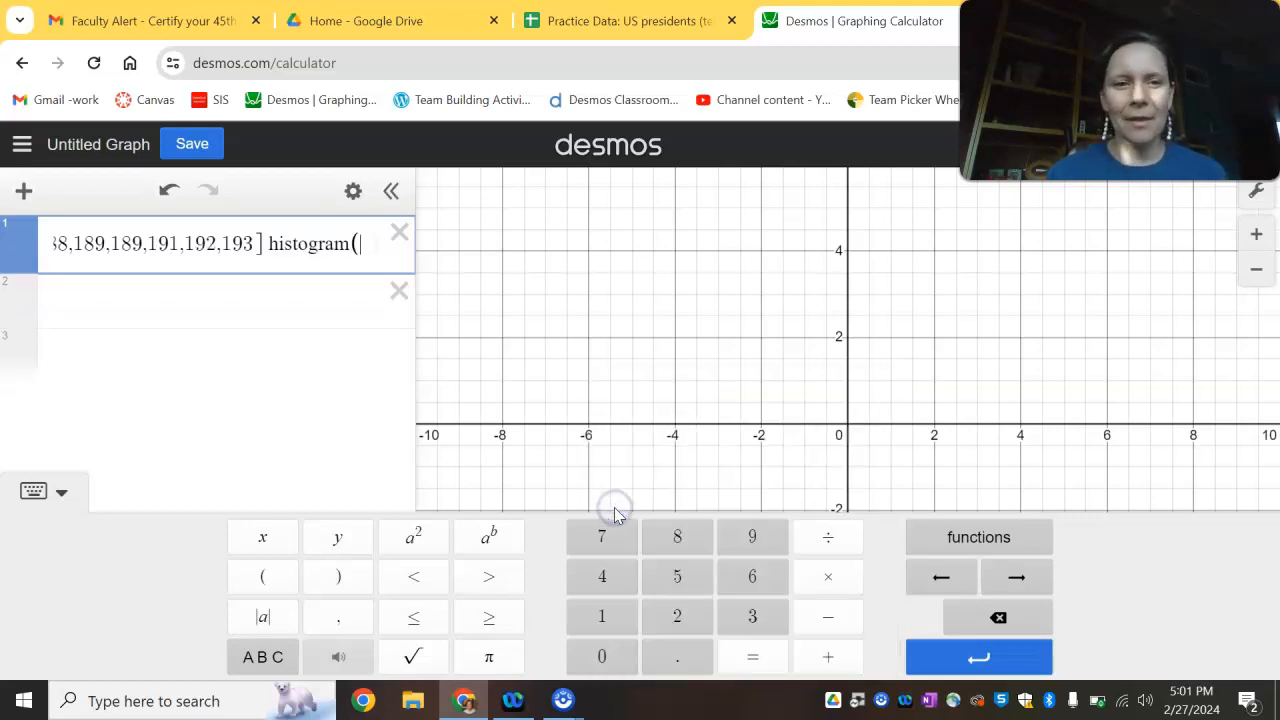
pyautogui.press('BackSpace')
pyautogui.press('BackSpace')
pyautogui.press('BackSpace')
pyautogui.press('BackSpace')
pyautogui.press('BackSpace')
pyautogui.press('BackSpace')
pyautogui.press('BackSpace')
pyautogui.press('BackSpace')
pyautogui.press('BackSpace')
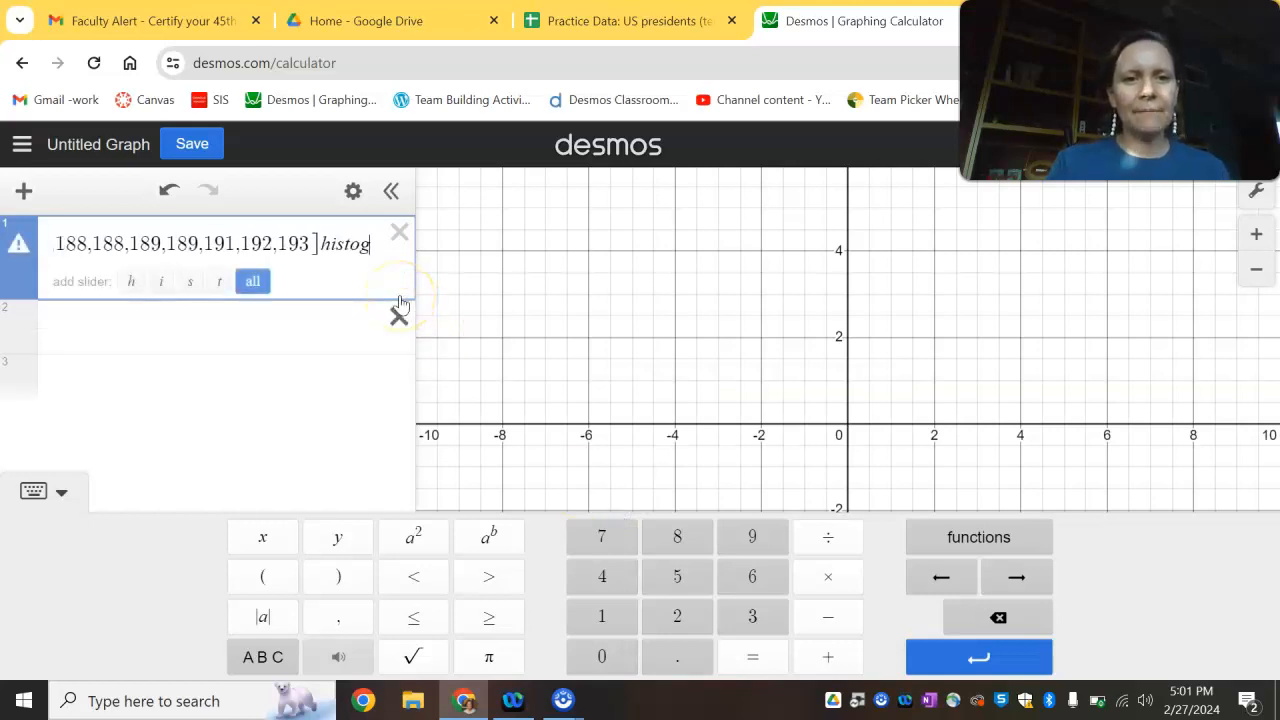
pyautogui.press('BackSpace')
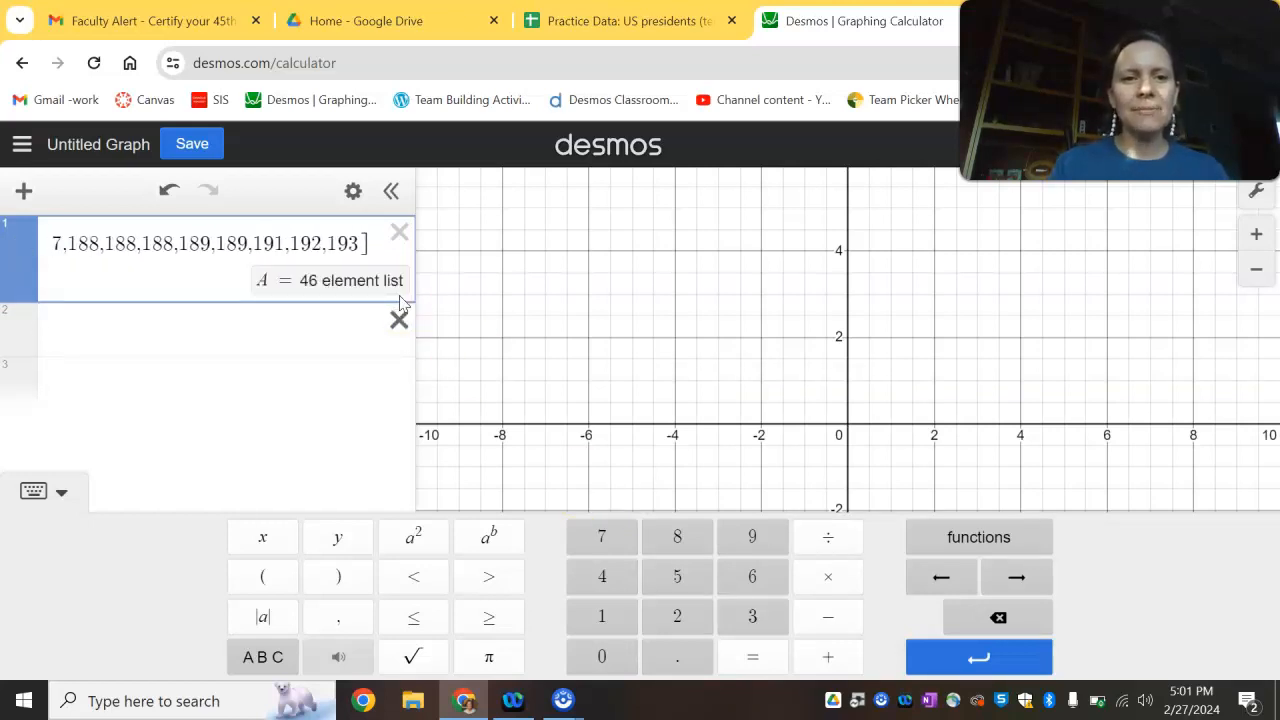
# Create histogram(A) in the second expression line from the function list and fit the graph view to it.
pyautogui.click(306, 326)
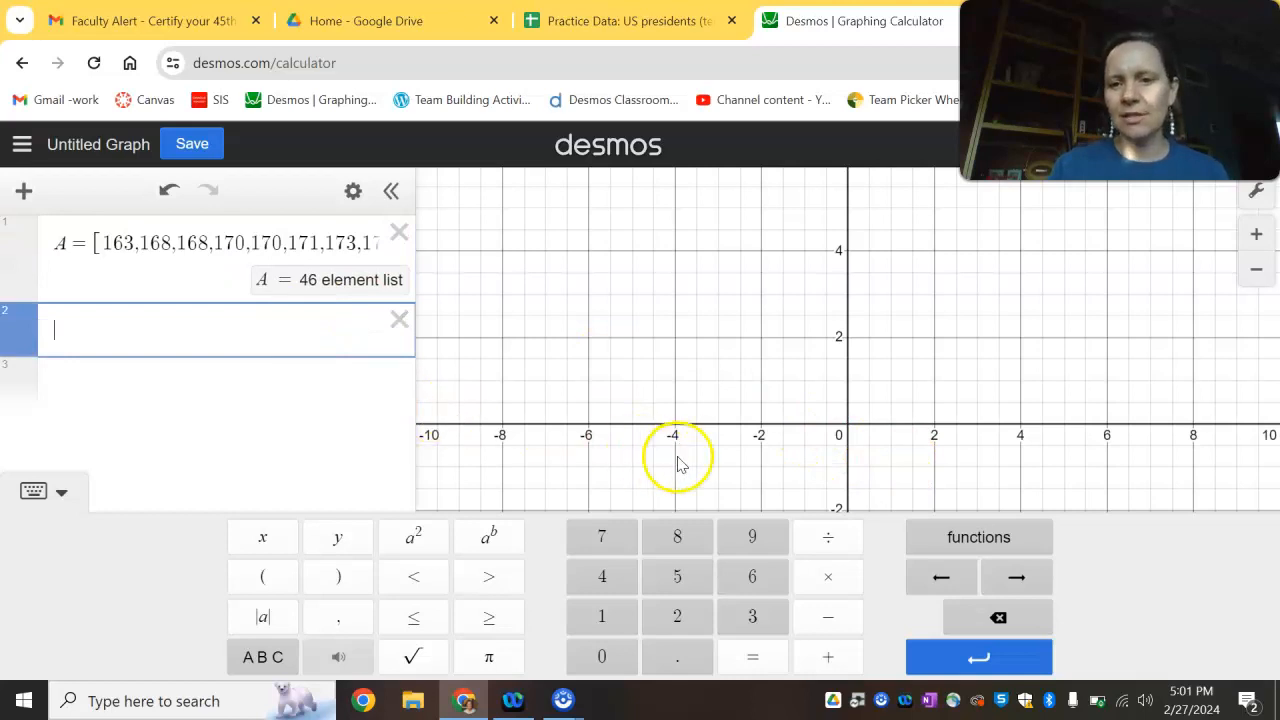
pyautogui.click(945, 540)
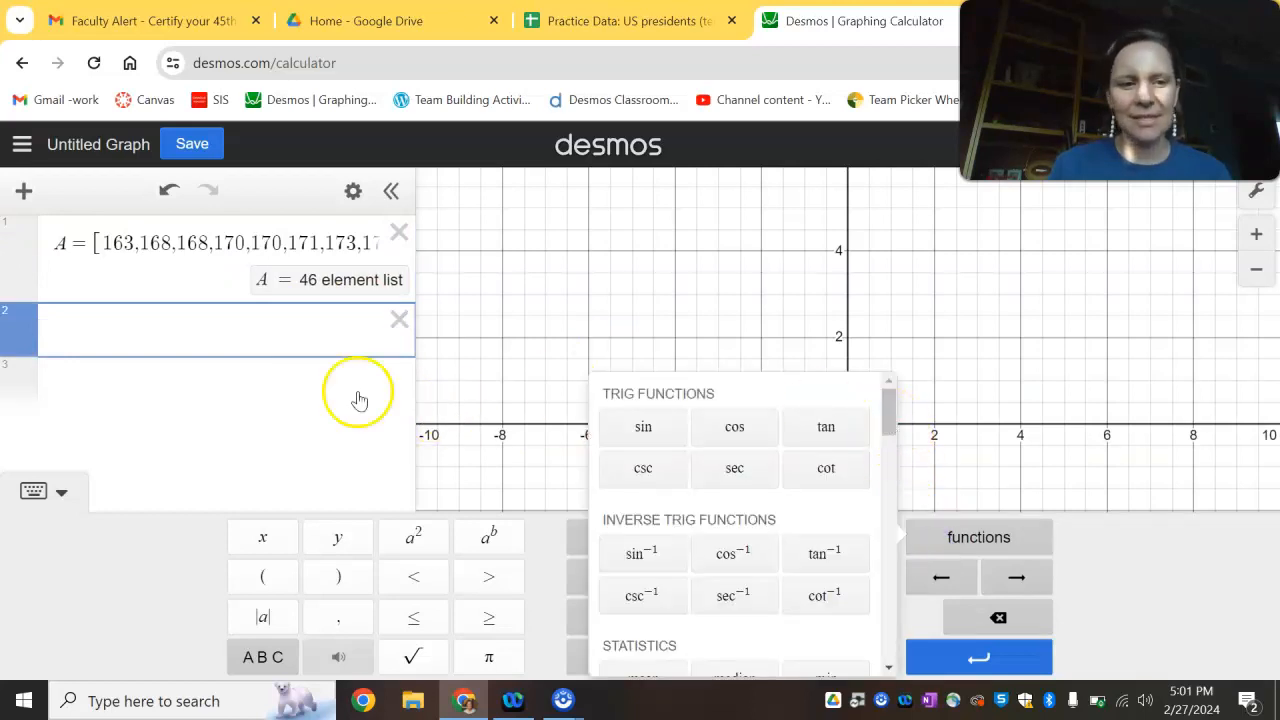
pyautogui.moveTo(889, 422); pyautogui.dragTo(880, 505)
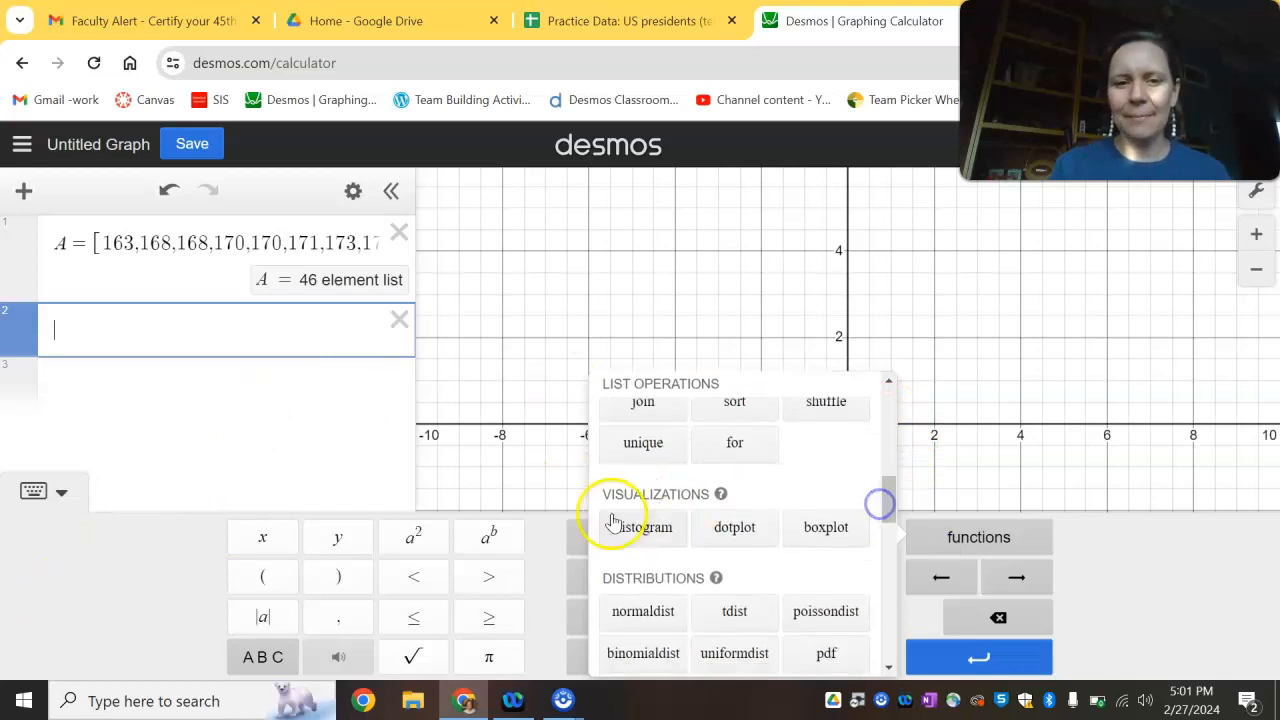
pyautogui.click(630, 527)
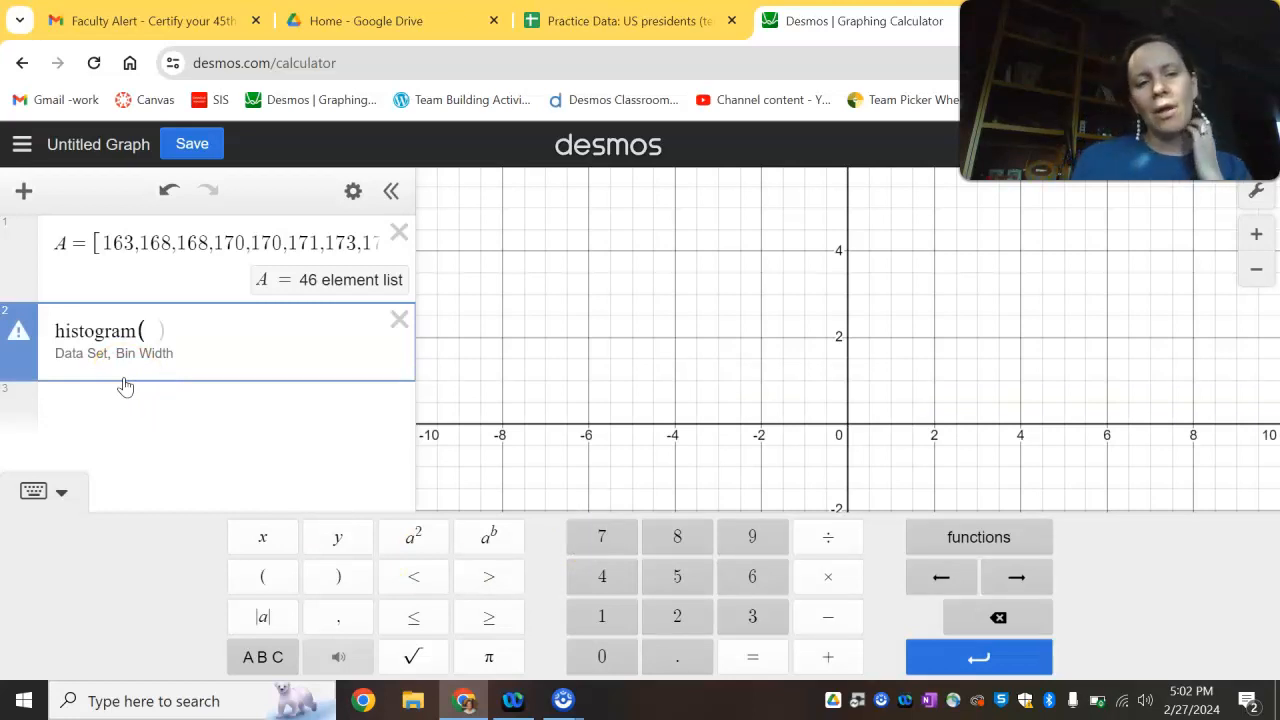
pyautogui.write('A')
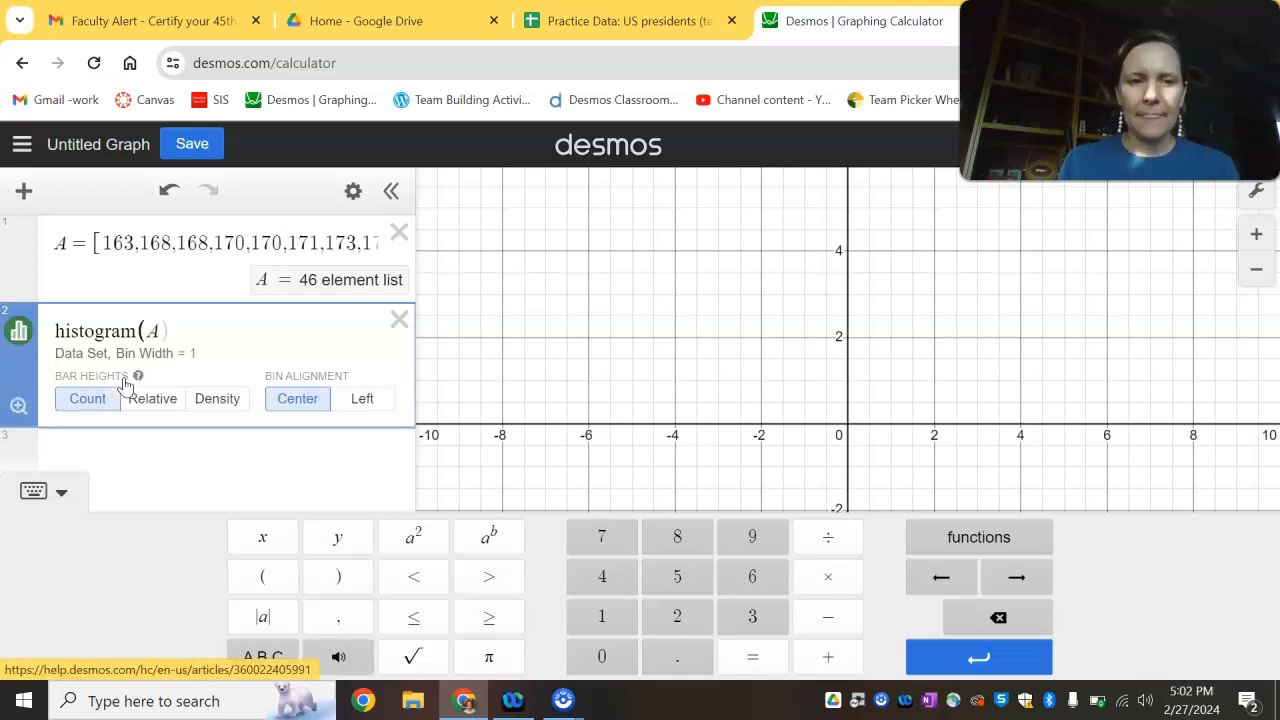
pyautogui.click(210, 340)
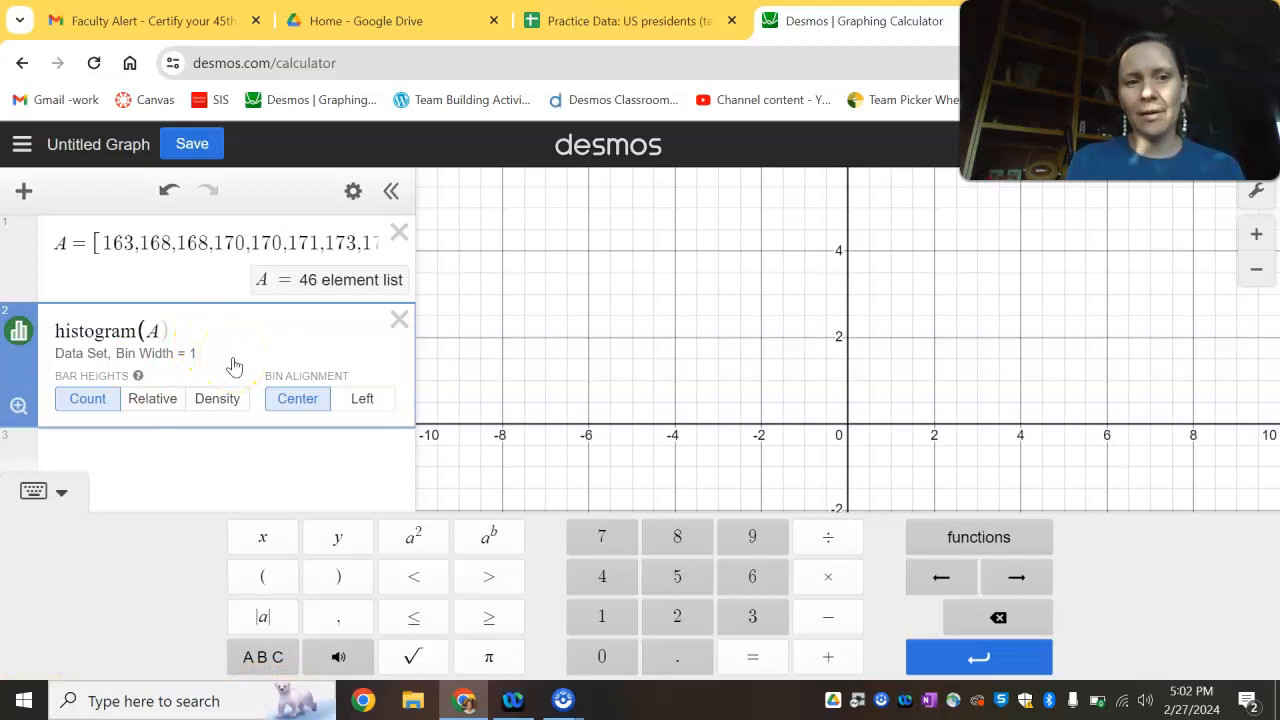
pyautogui.click(18, 405)
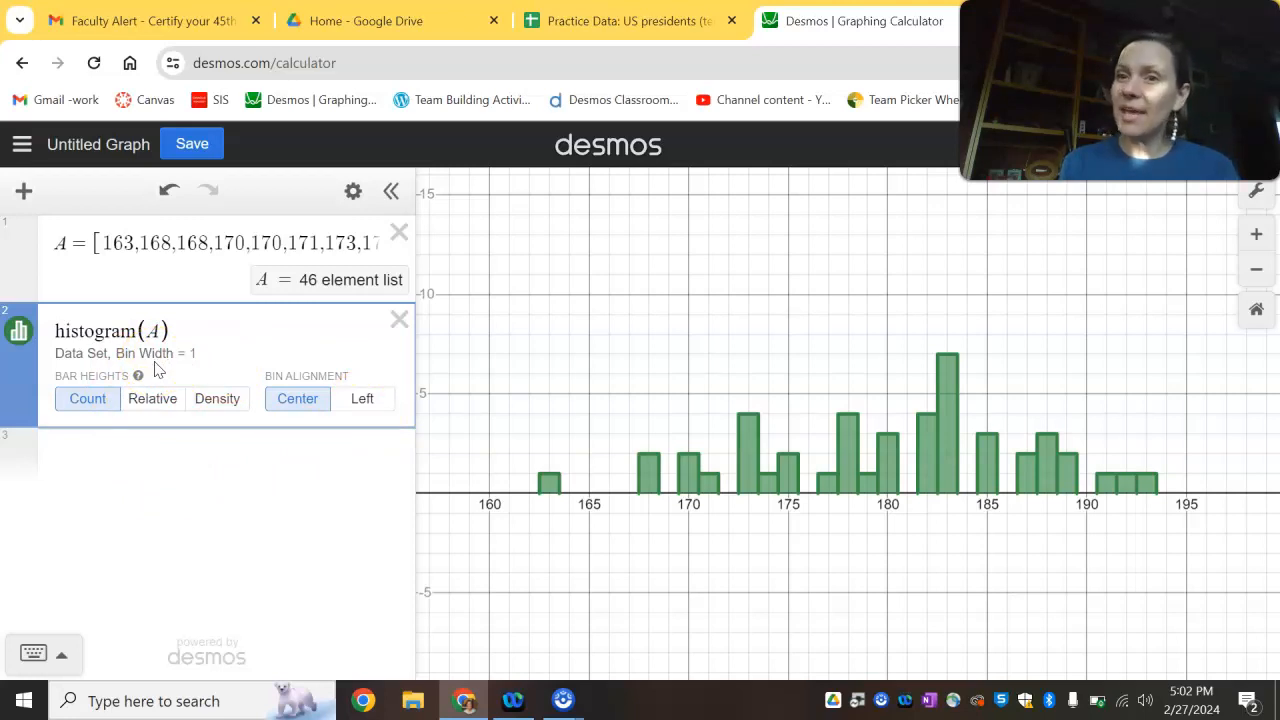
pyautogui.click(86, 442)
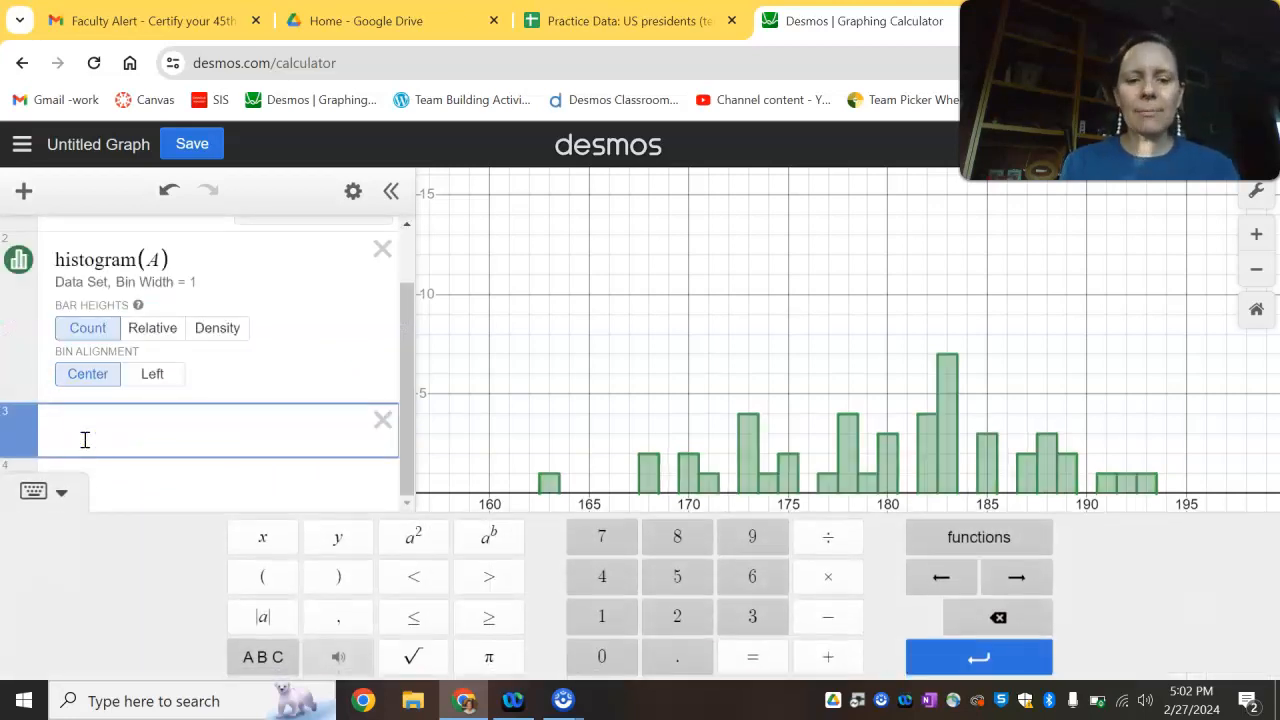
pyautogui.write('Range')
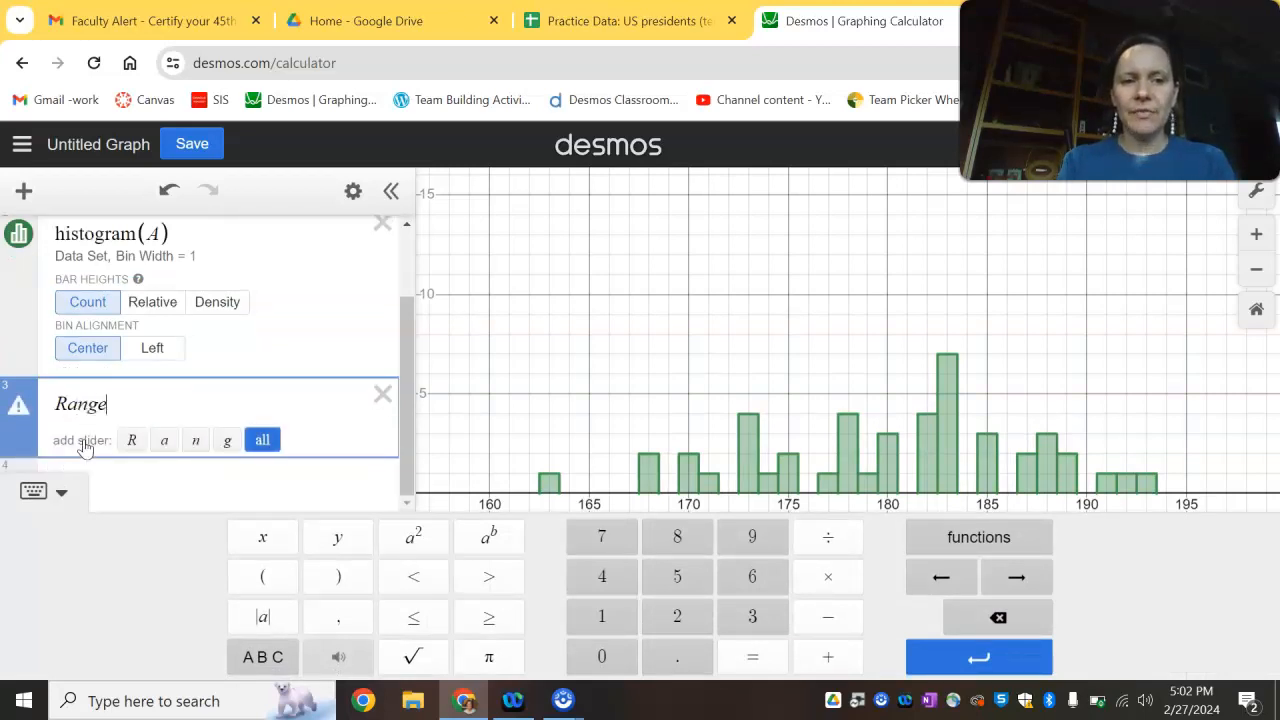
pyautogui.press('BackSpace')
pyautogui.press('BackSpace')
pyautogui.press('BackSpace')
pyautogui.press('BackSpace')
# Enter the subtraction 195 − 162 in the third expression line to work out the histogram's span.
pyautogui.click(66, 422)
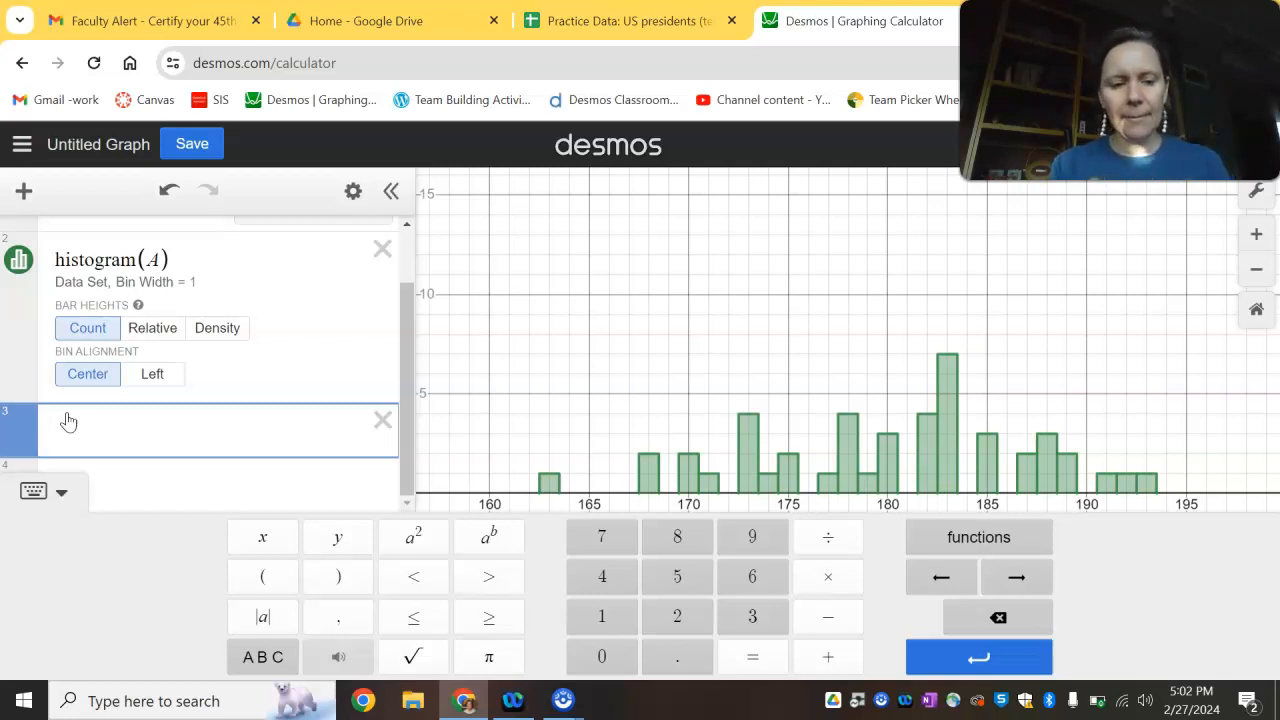
pyautogui.write('1')
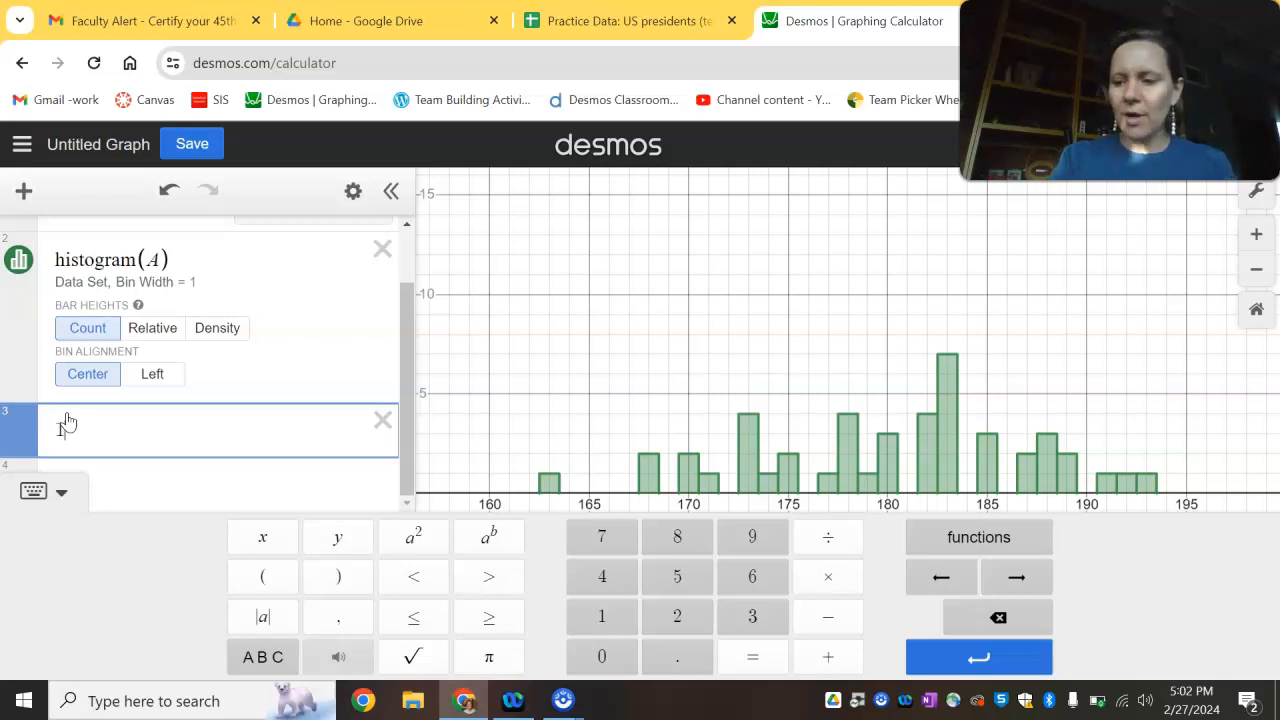
pyautogui.write('55-160')
pyautogui.click(176, 434)
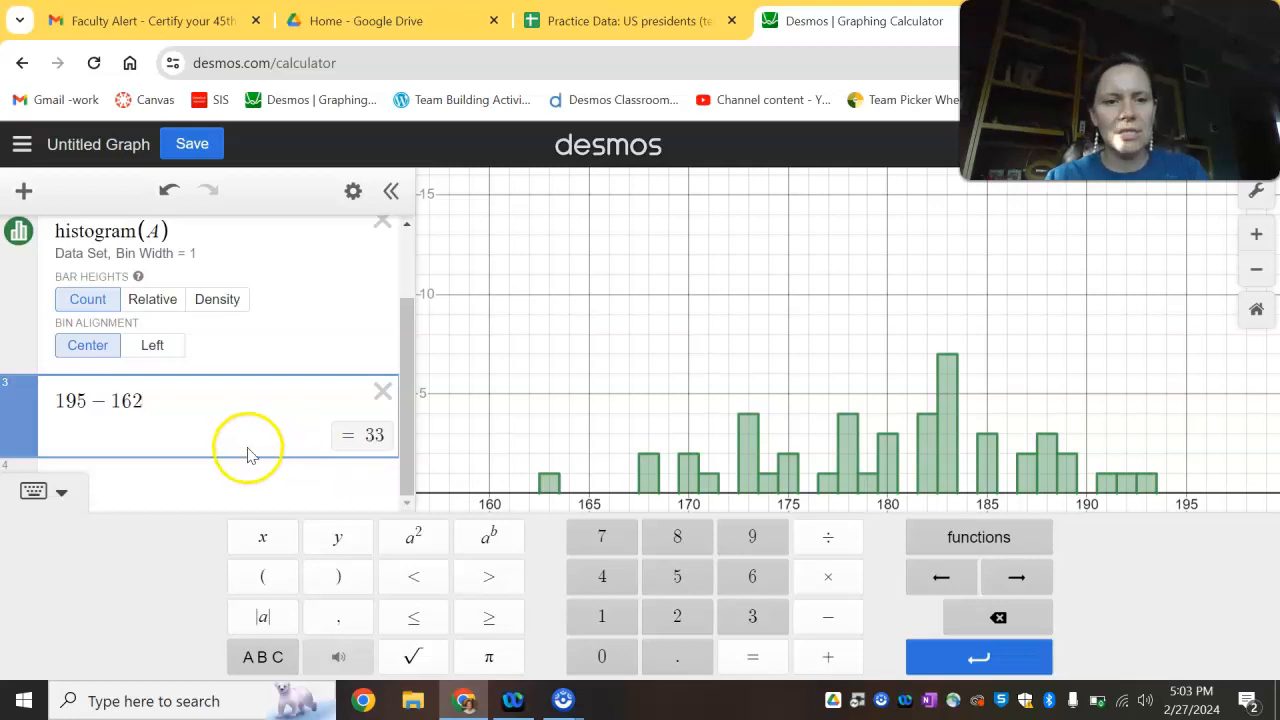
# Change the subtraction to 194 − 162, enclose it in parentheses and divide it by 8.
pyautogui.click(80, 400)
pyautogui.press('BackSpace')
pyautogui.write('4-162')
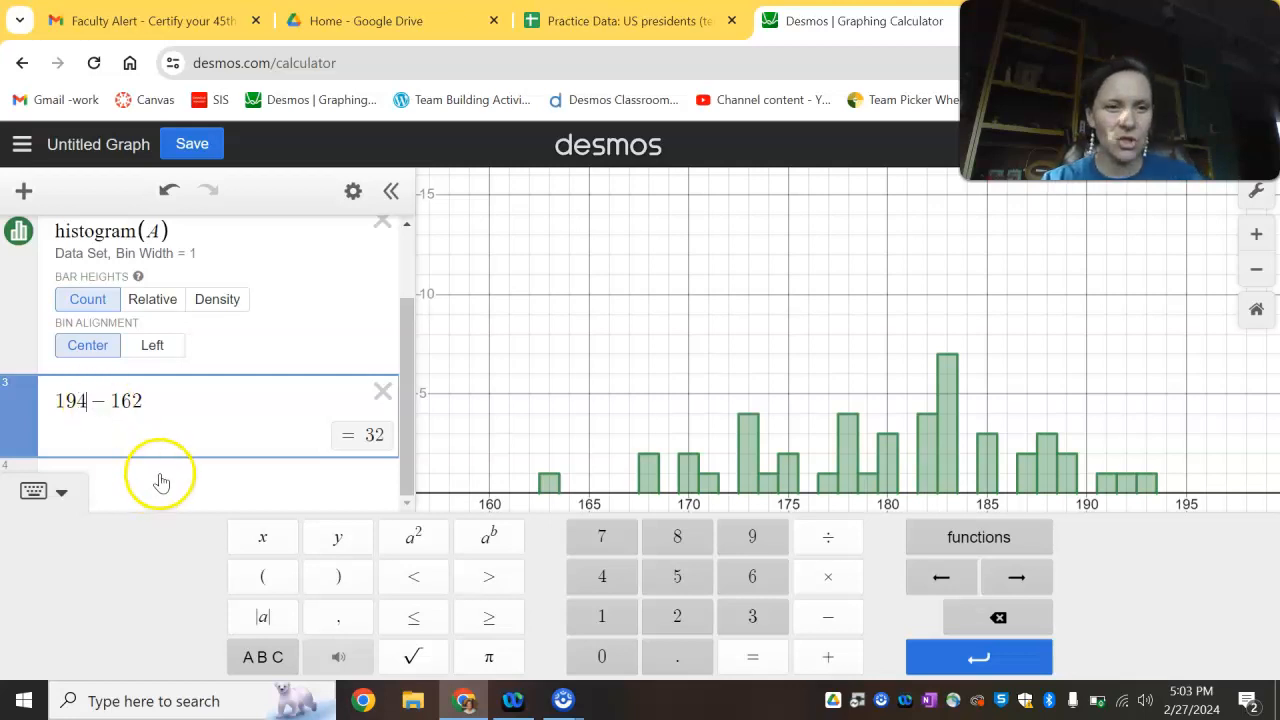
pyautogui.write(')')
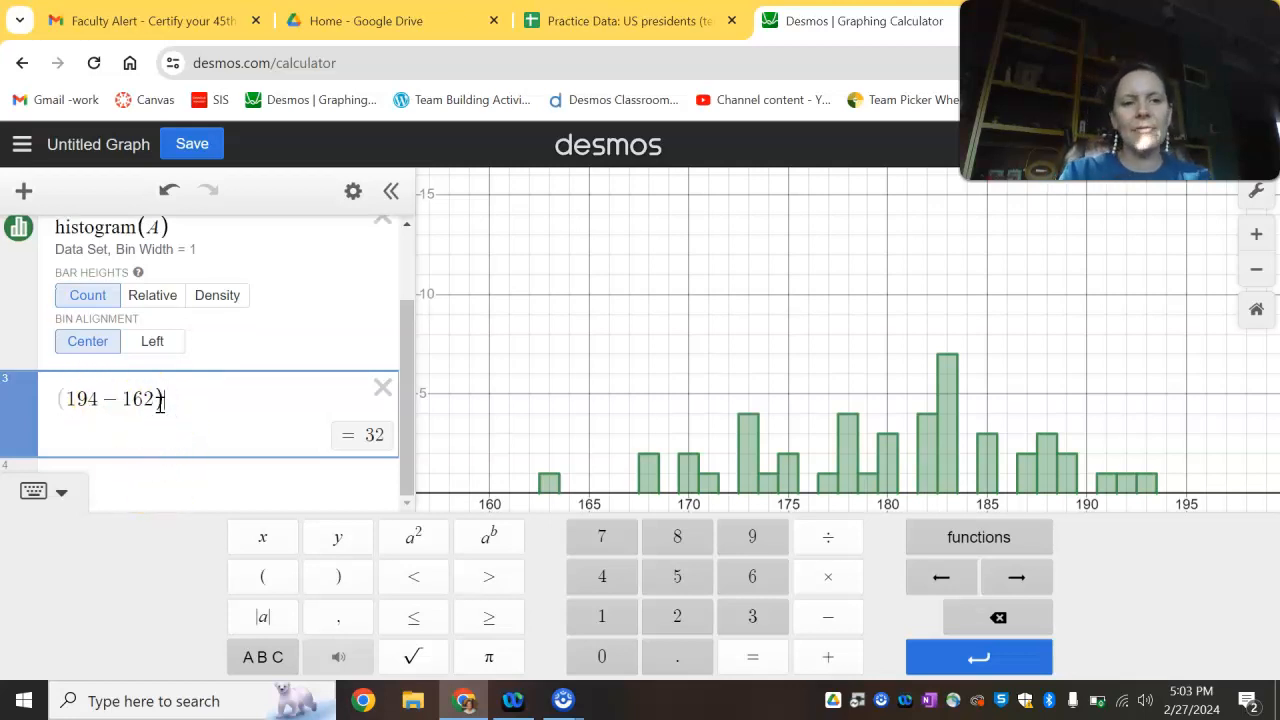
pyautogui.write('/8')
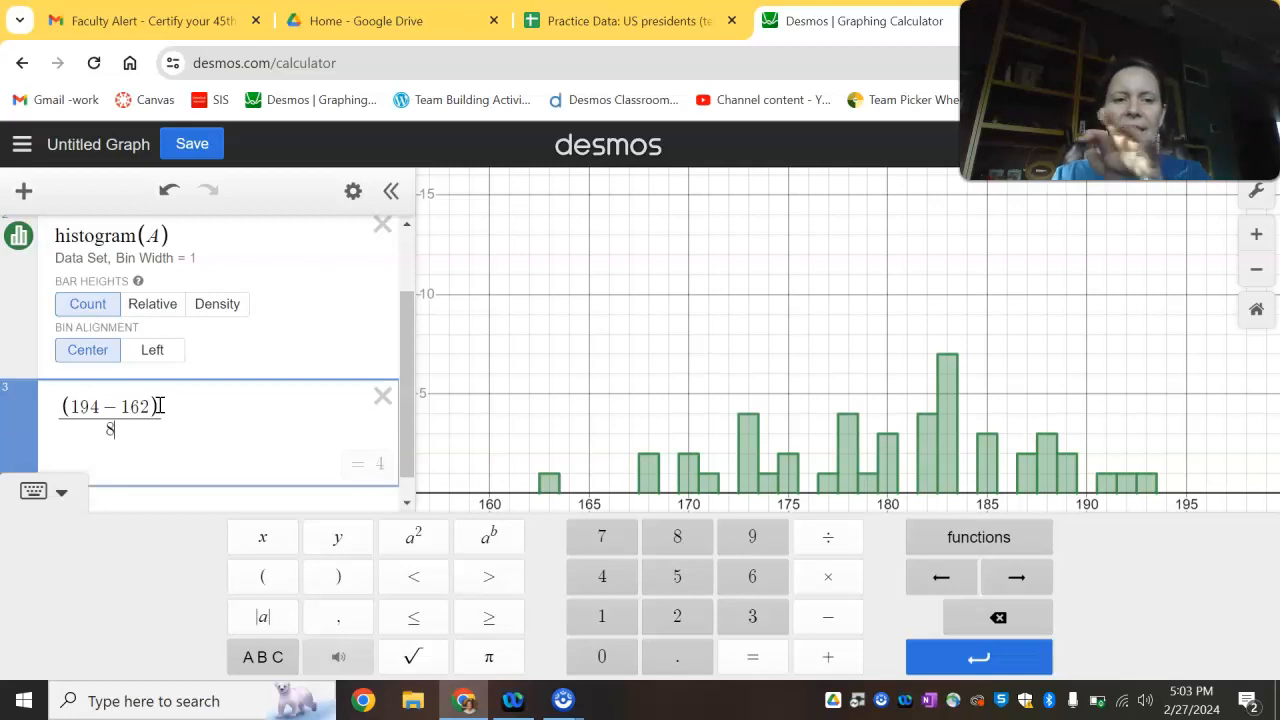
# Add a bin width of 4 to the histogram expression, making it histogram(A,4), and hide the on-screen keypad.
pyautogui.click(160, 234)
pyautogui.write(',')
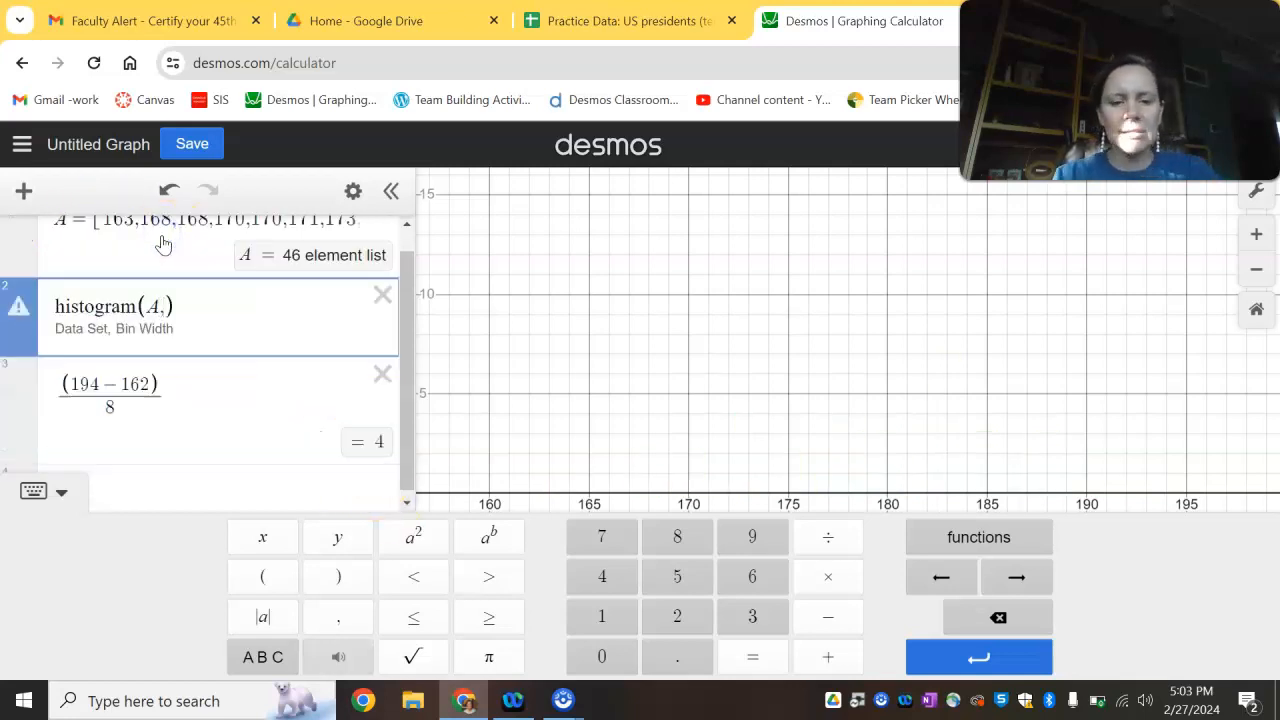
pyautogui.write('4')
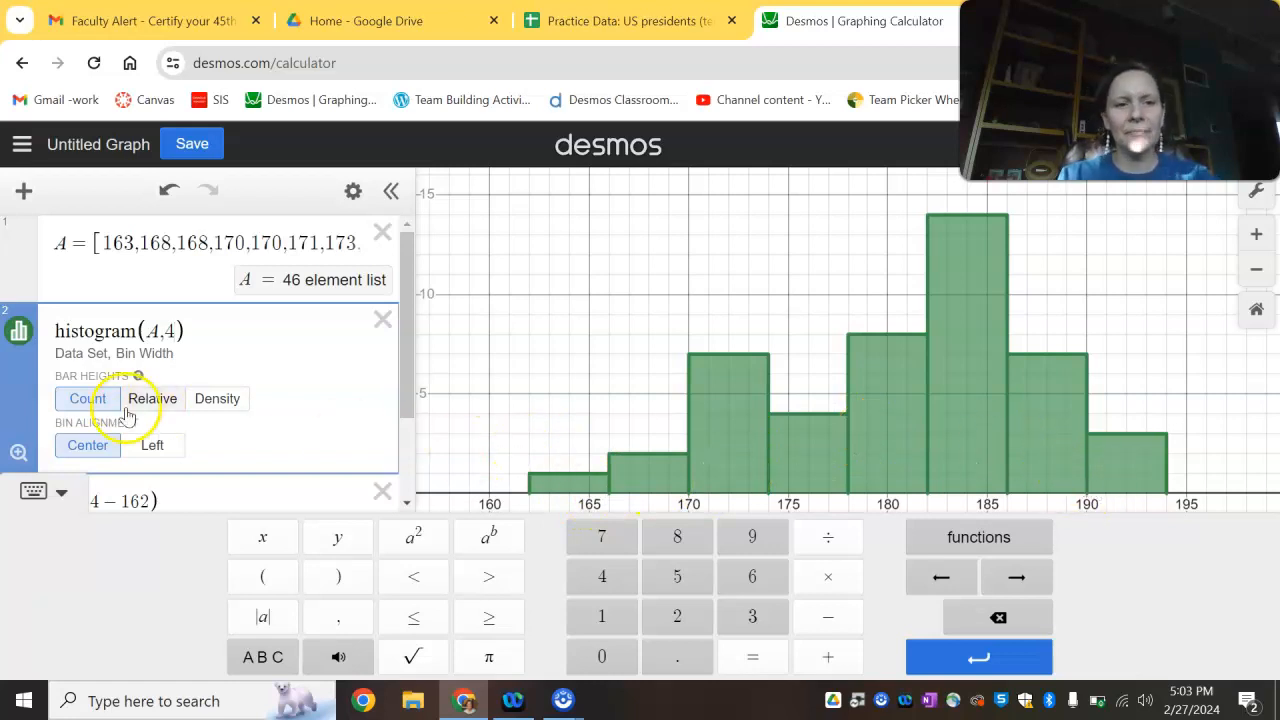
pyautogui.click(58, 492)
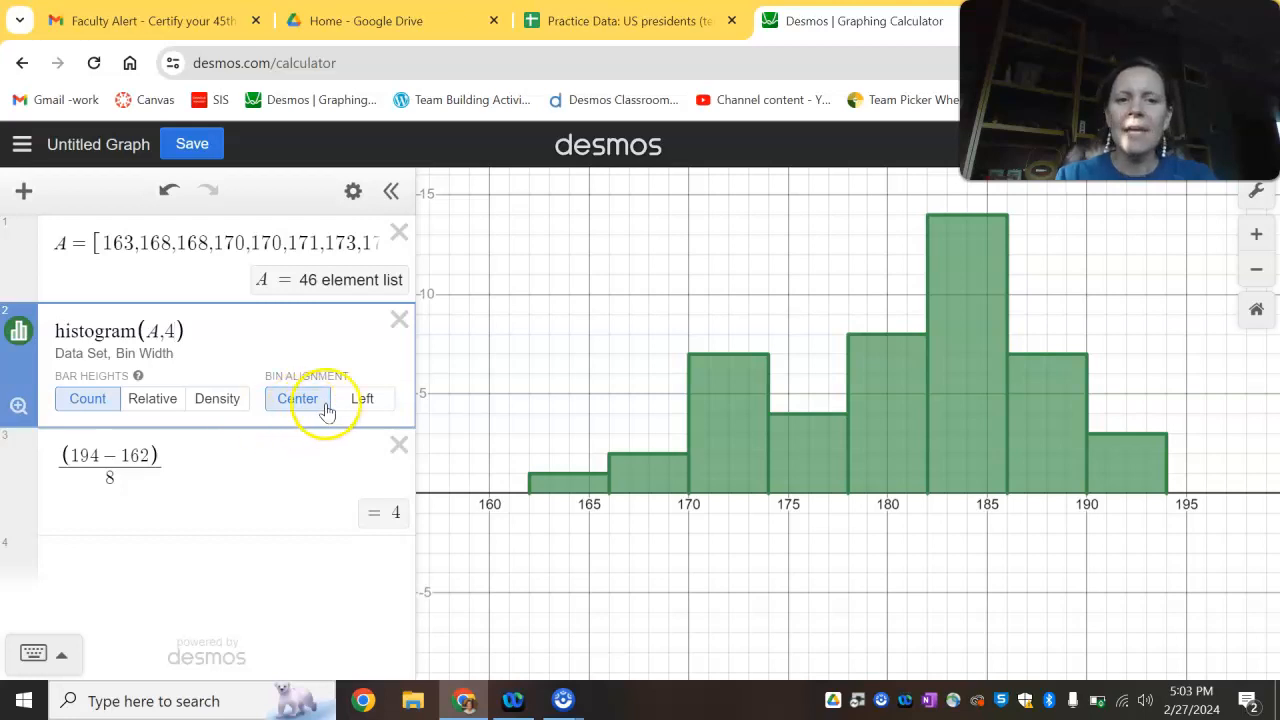
# Compare the Center and Left bin alignments, leave the histogram on Left and fit the graph view to it.
pyautogui.click(362, 398)
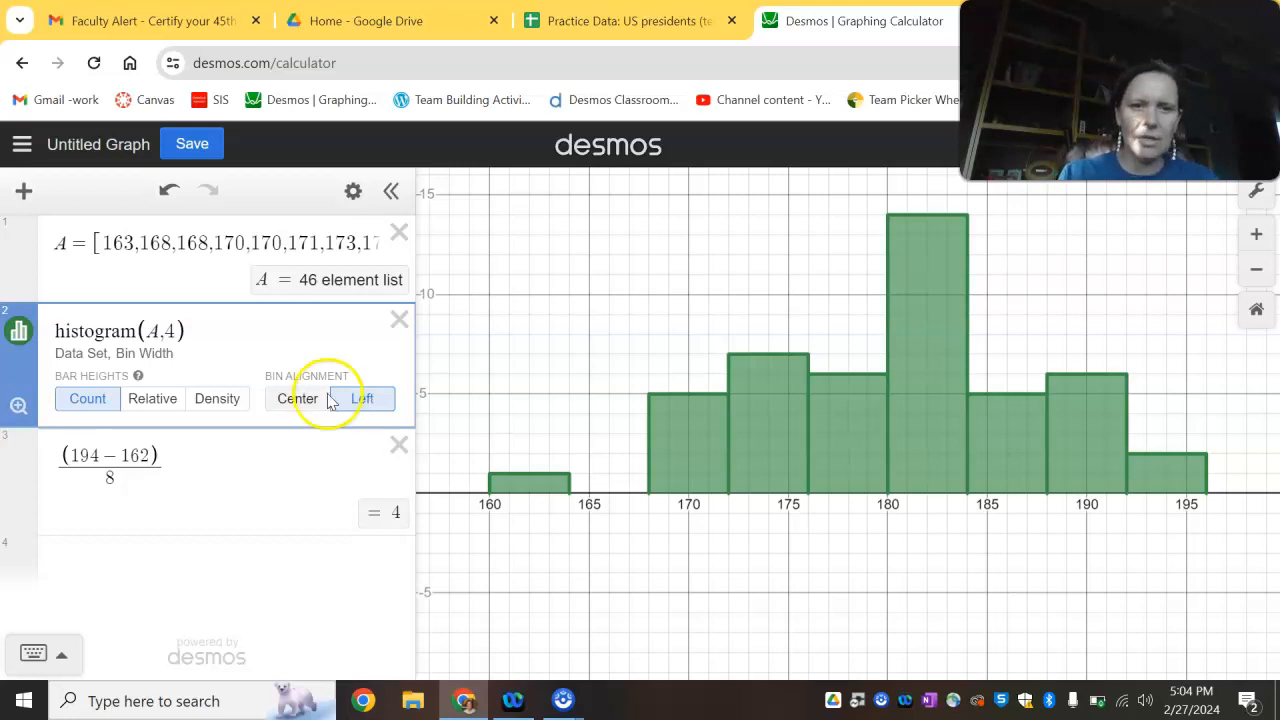
pyautogui.click(298, 400)
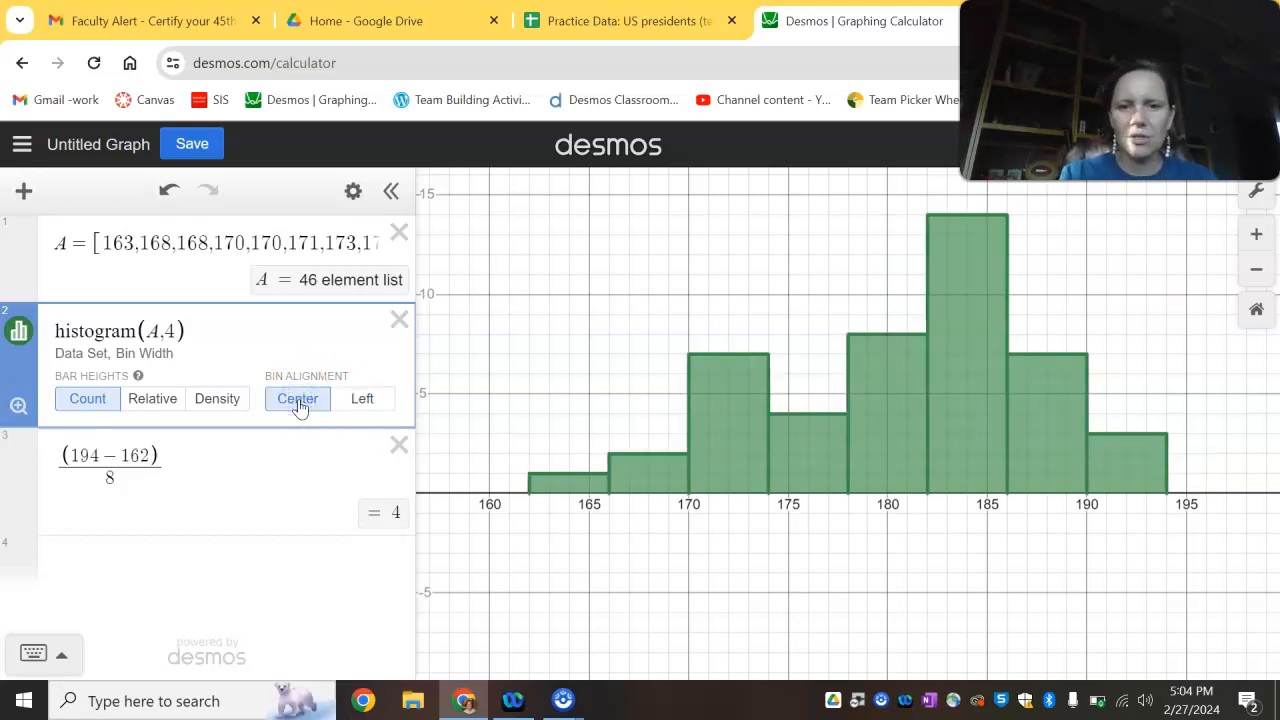
pyautogui.click(362, 398)
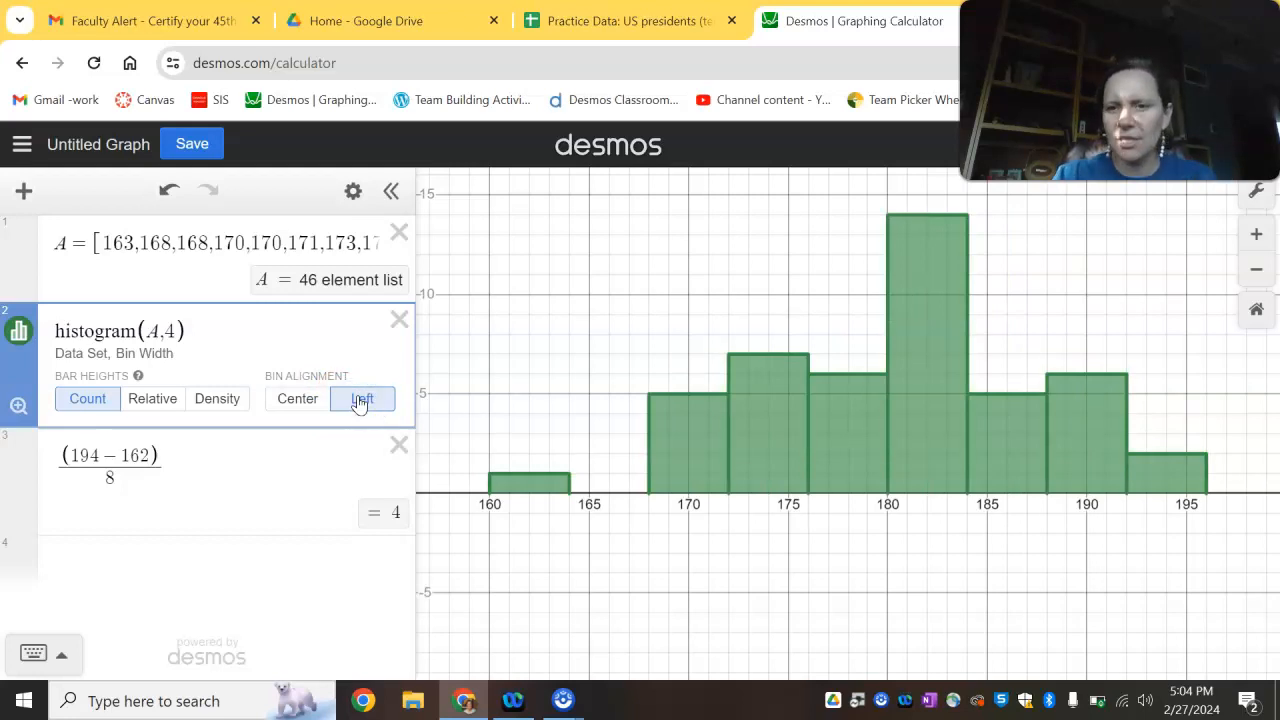
pyautogui.click(300, 400)
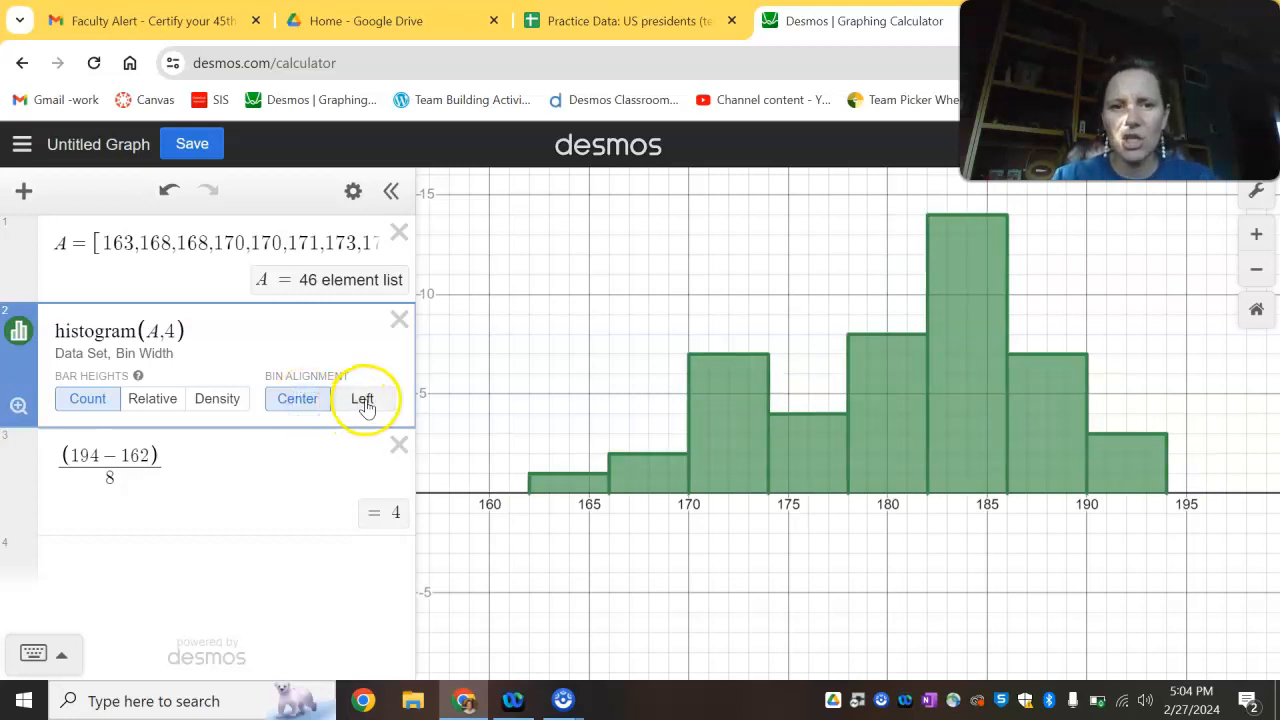
pyautogui.click(365, 400)
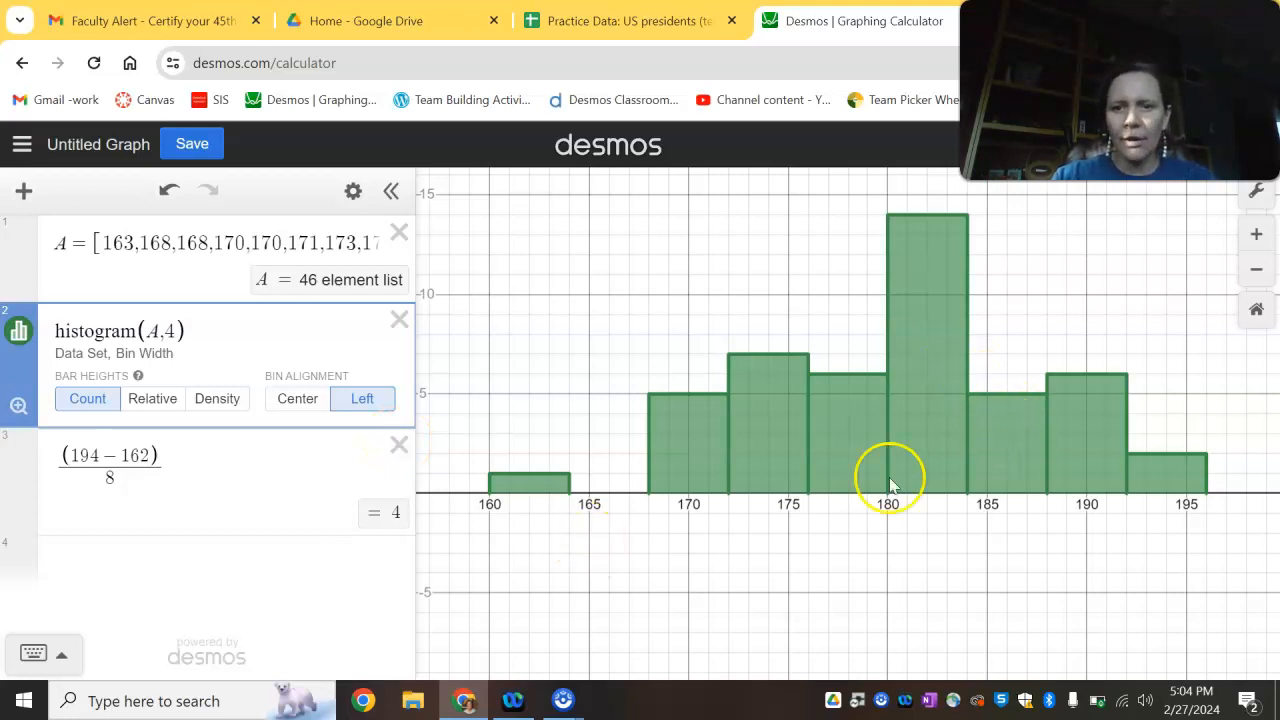
pyautogui.moveTo(621, 575); pyautogui.dragTo(640, 597)
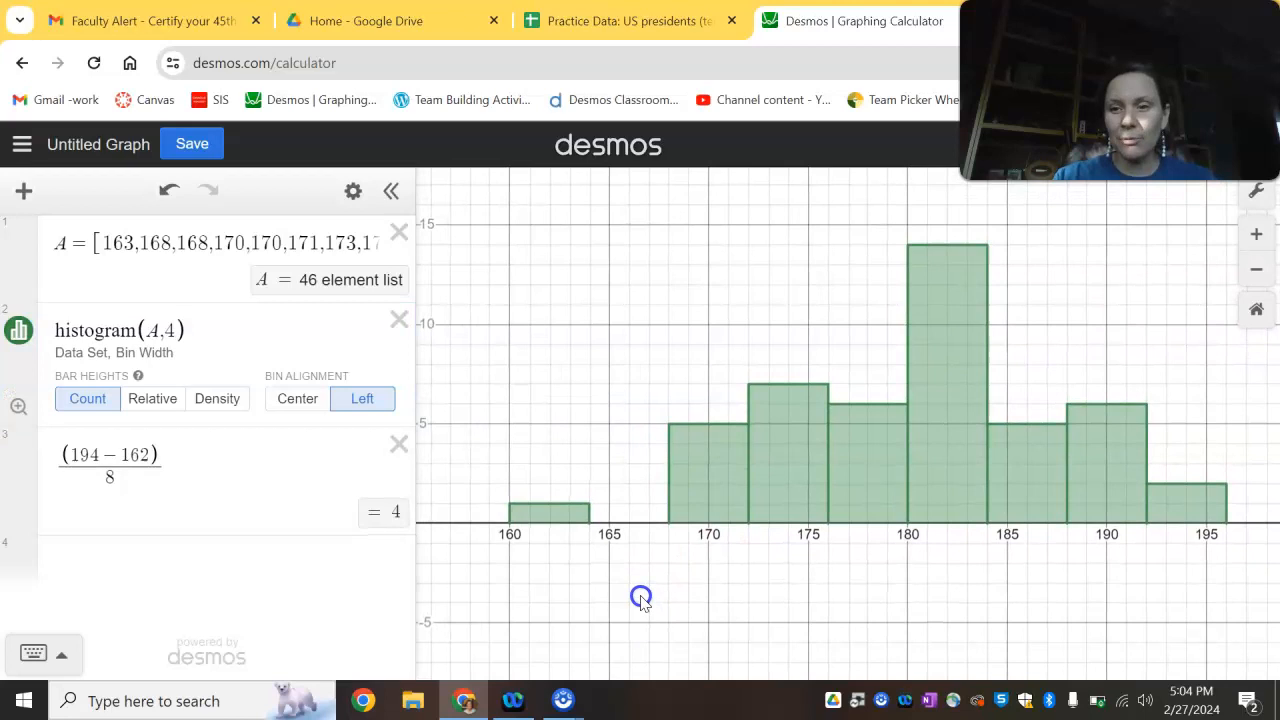
pyautogui.click(18, 406)
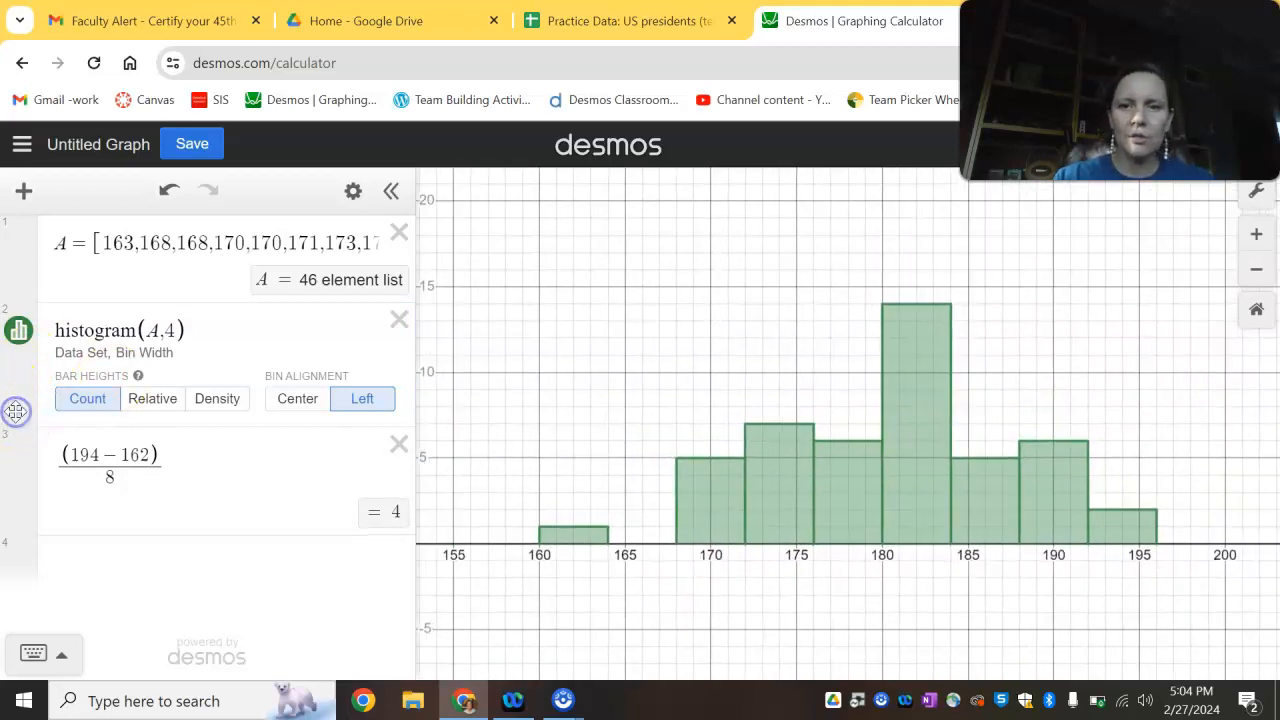
# Label the x-axis "Heights of US Presidents (cm)" in the graph settings.
pyautogui.click(1258, 193)
pyautogui.click(1155, 422)
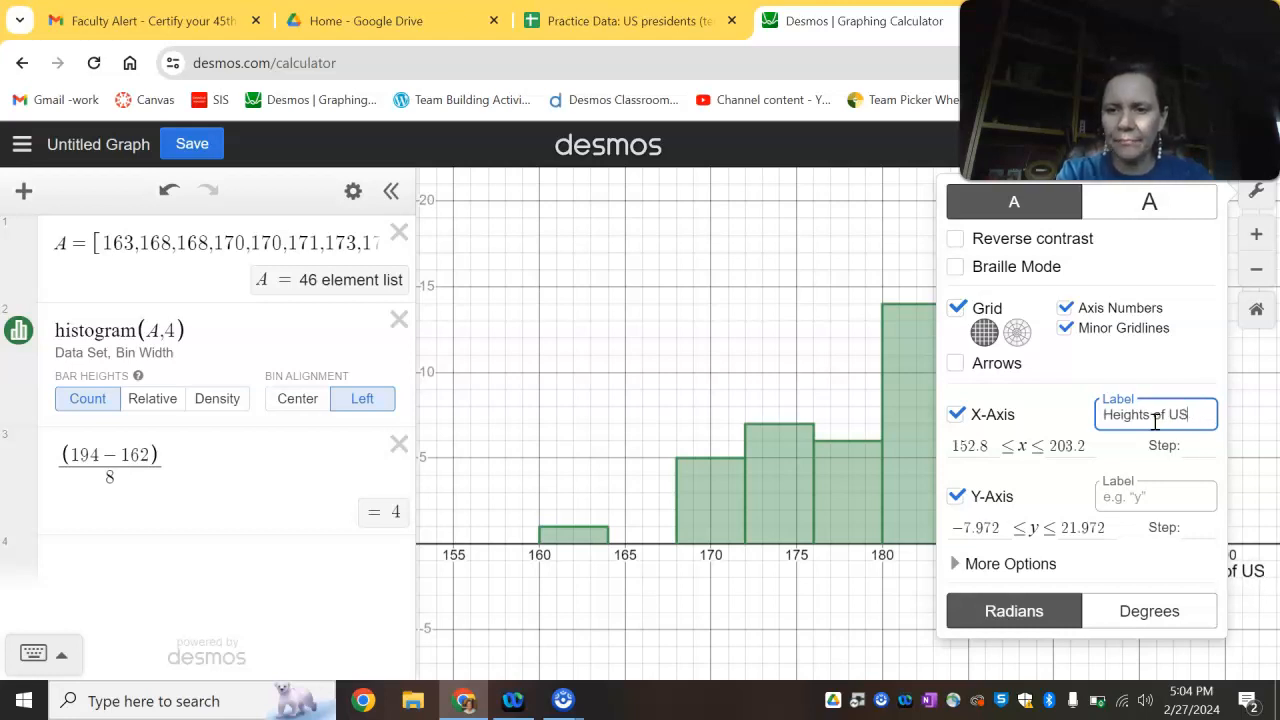
pyautogui.write('residents')
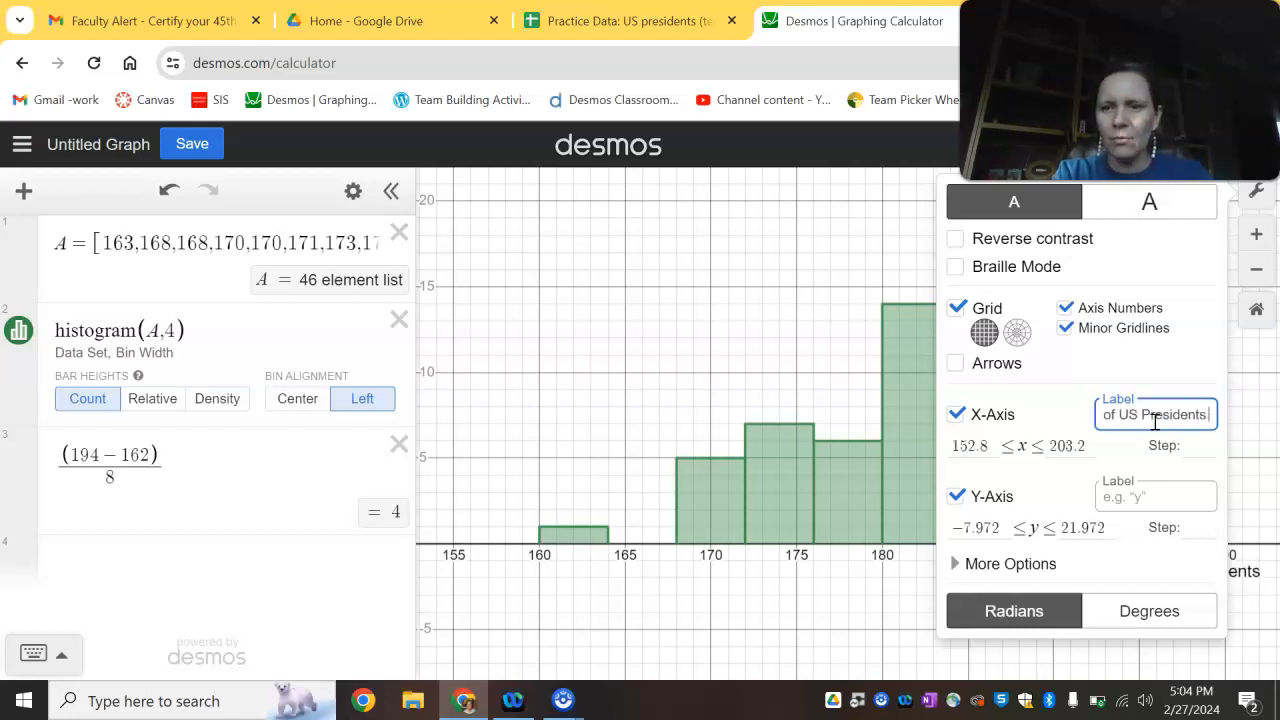
pyautogui.write(' (c)m')
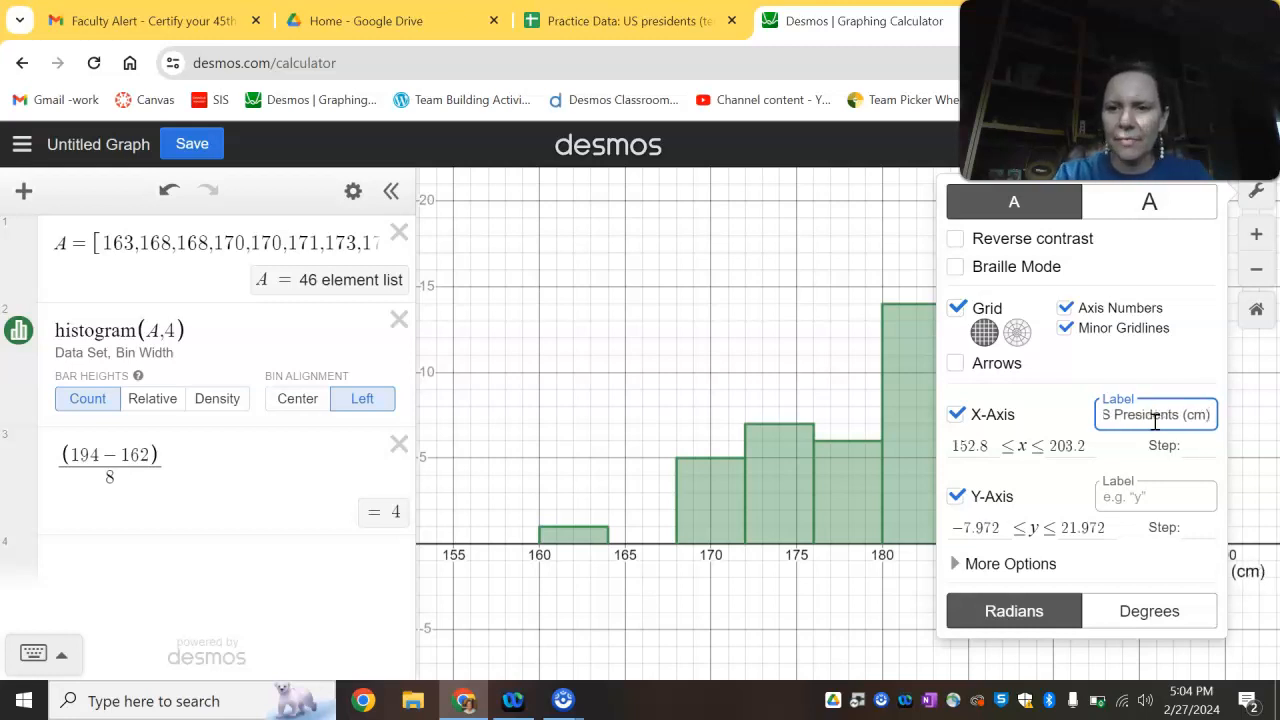
# Label the y-axis "Frequency" with the spelling corrected, and switch the graph to the larger text size.
pyautogui.click(1120, 492)
pyautogui.write('Freqency')
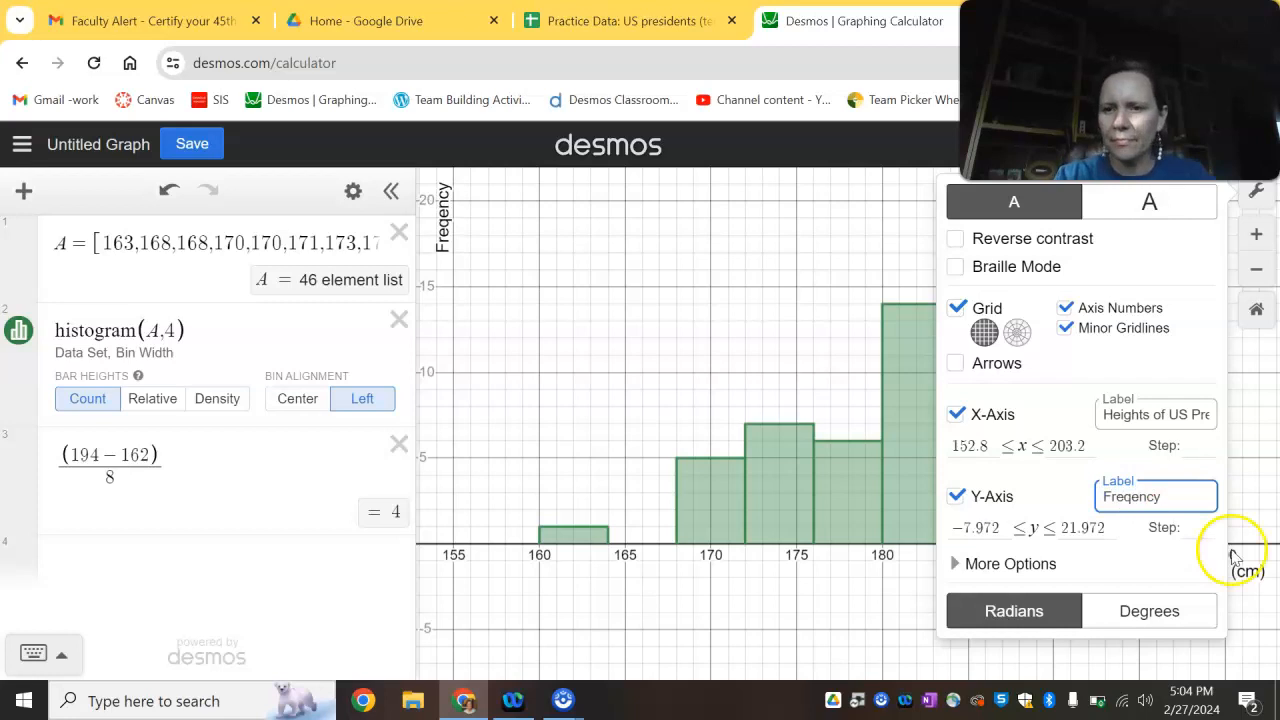
pyautogui.doubleClick(1129, 497)
pyautogui.rightClick(1134, 502)
pyautogui.click(1134, 502)
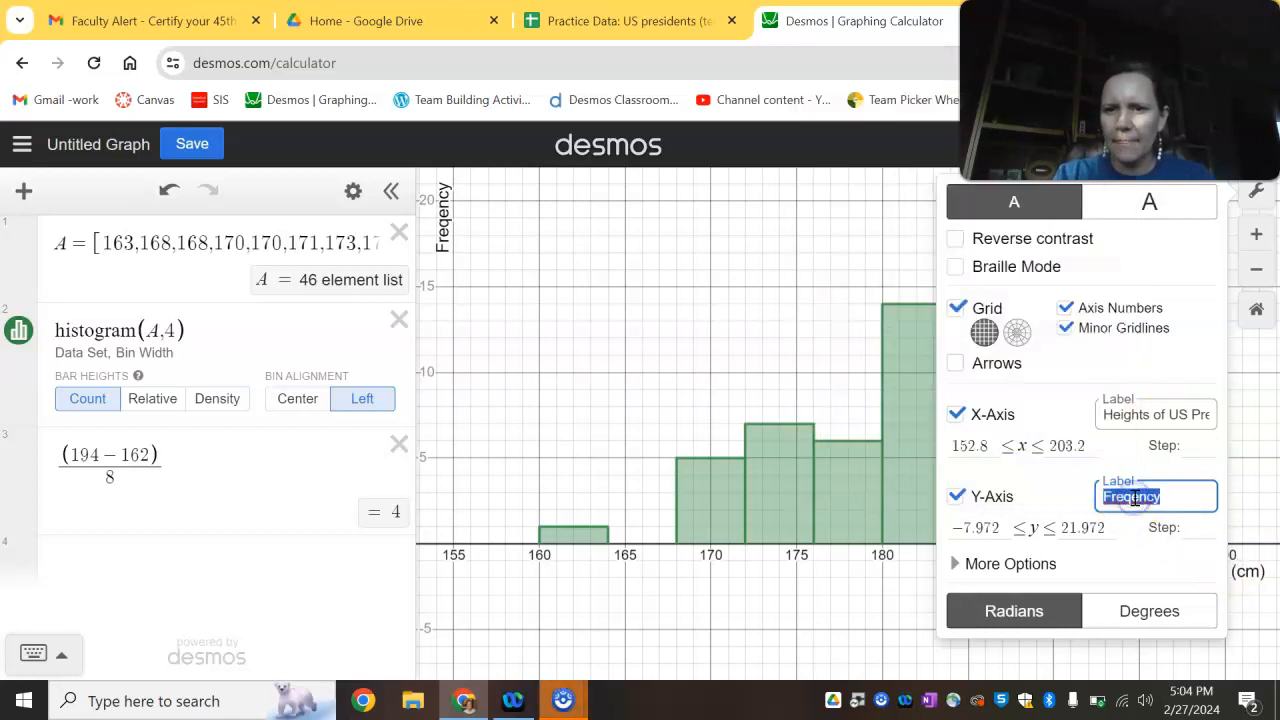
pyautogui.rightClick(1134, 502)
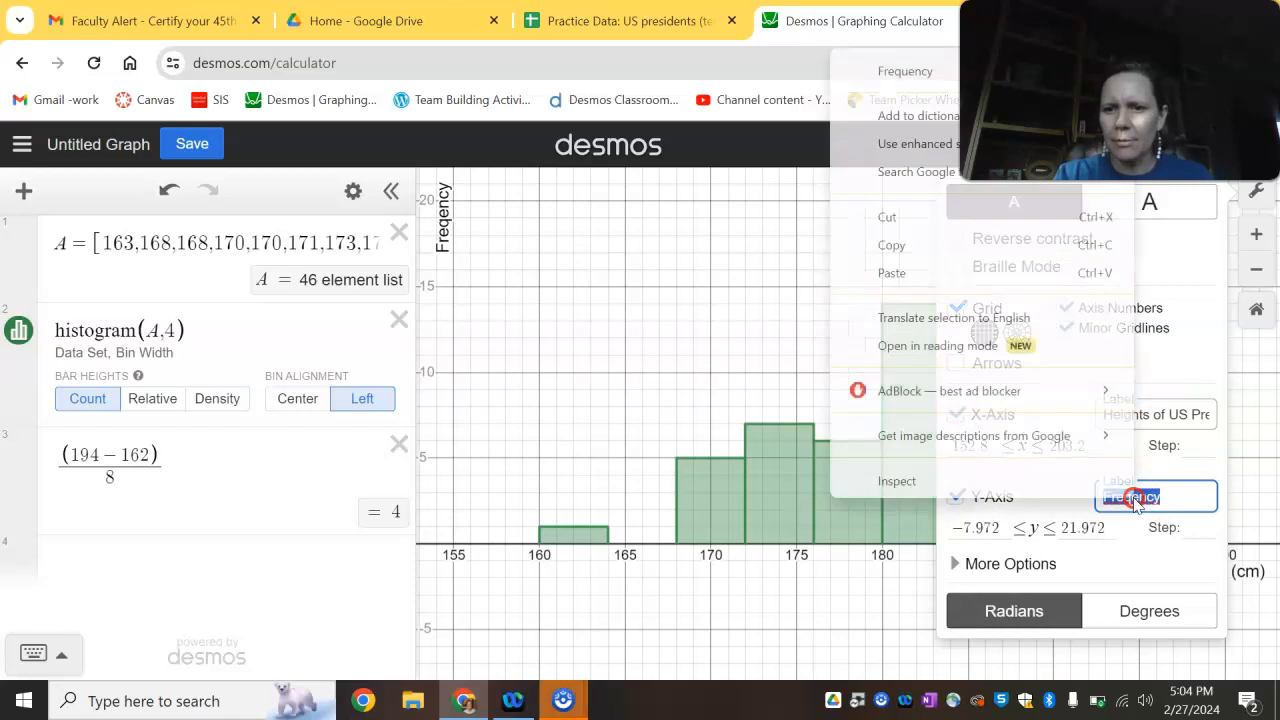
pyautogui.click(893, 74)
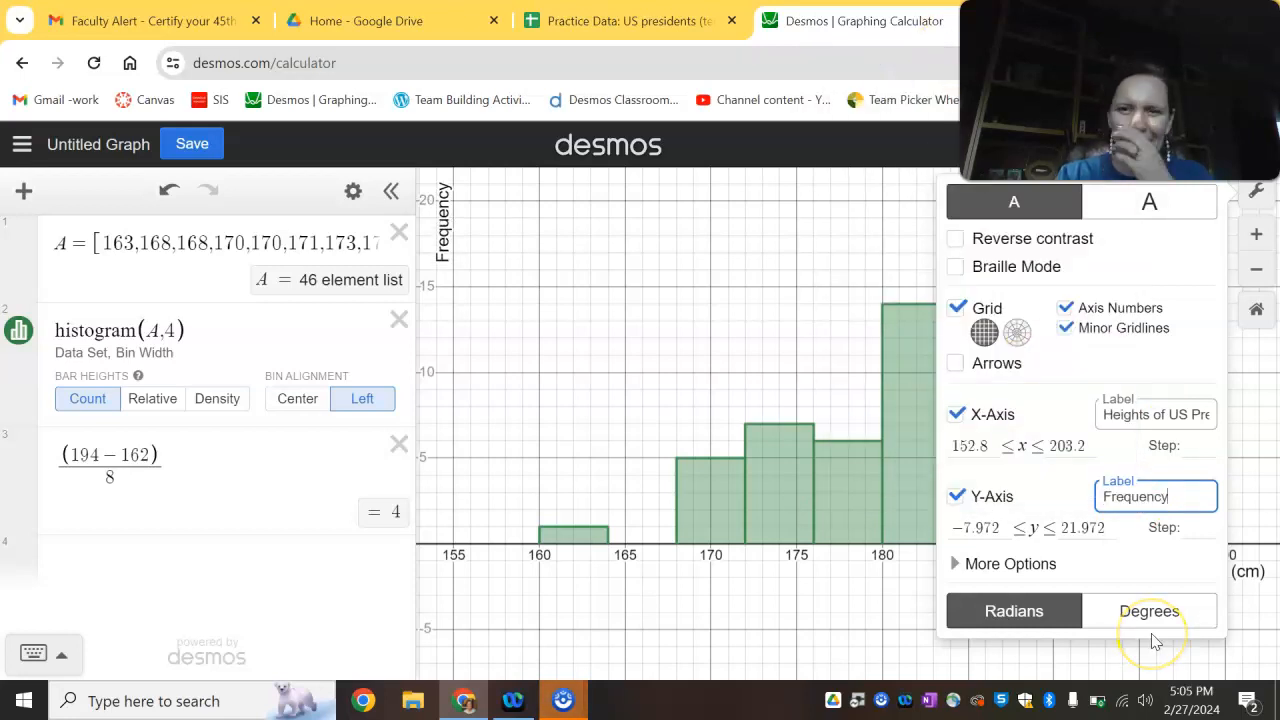
pyautogui.click(1149, 202)
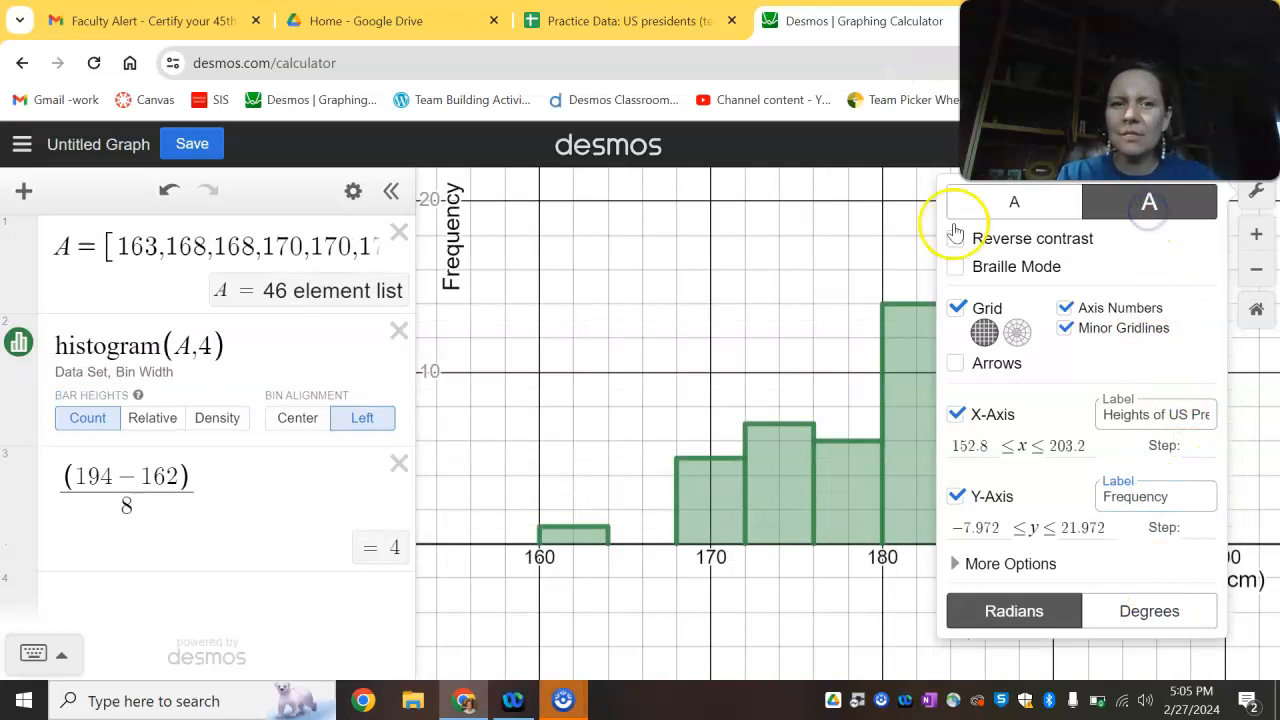
pyautogui.click(648, 332)
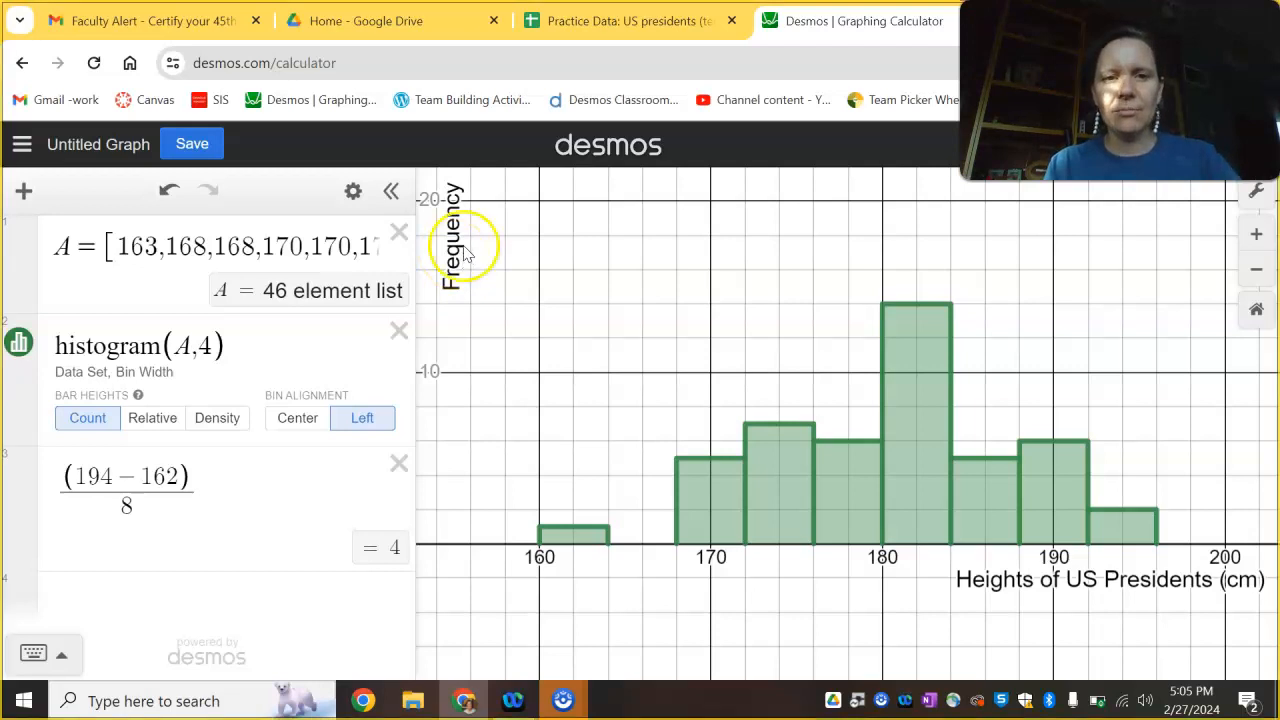
# Capture the histogram with its axis labels as a screen snip on the clipboard and dismiss the notification.
pyautogui.press('super+shift+s')
pyautogui.moveTo(436, 175)
pyautogui.mouseDown()
pyautogui.moveTo(553, 335)
pyautogui.moveTo(914, 543)
pyautogui.moveTo(1005, 612)
pyautogui.moveTo(1270, 634)
pyautogui.moveTo(560, 374)
pyautogui.moveTo(431, 206)
pyautogui.moveTo(452, 182)
pyautogui.mouseUp()
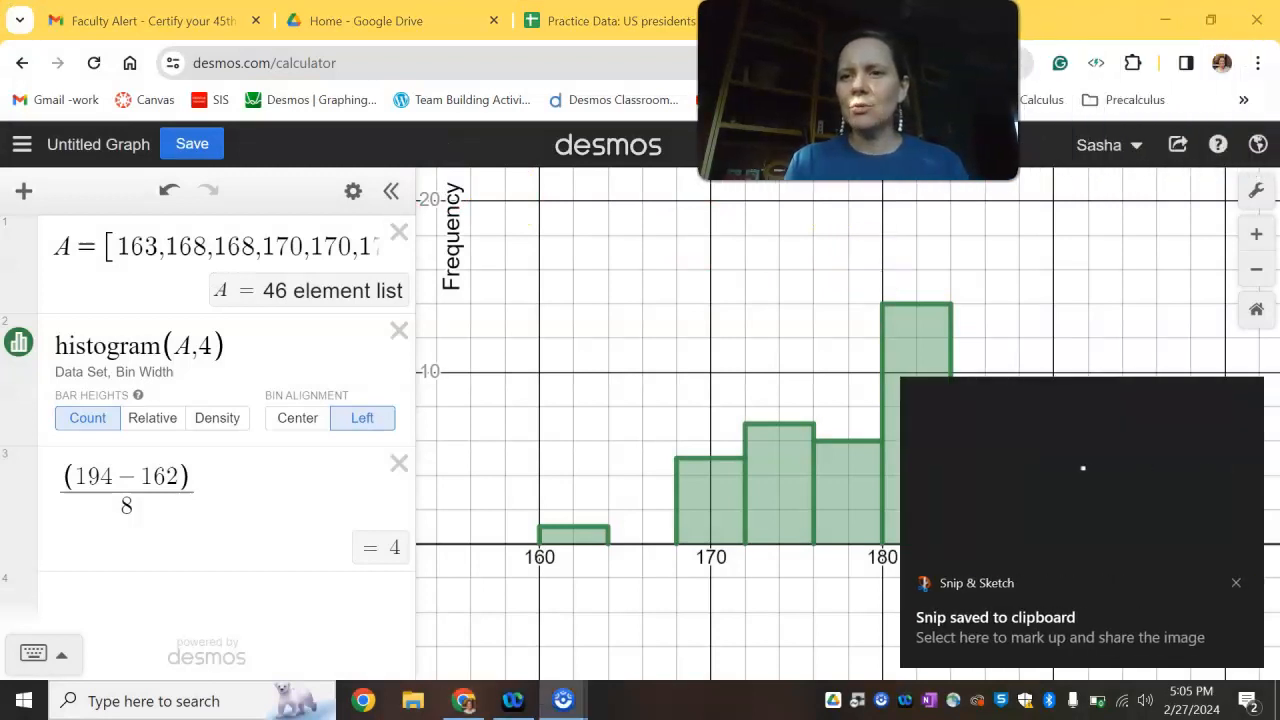
pyautogui.click(1236, 583)
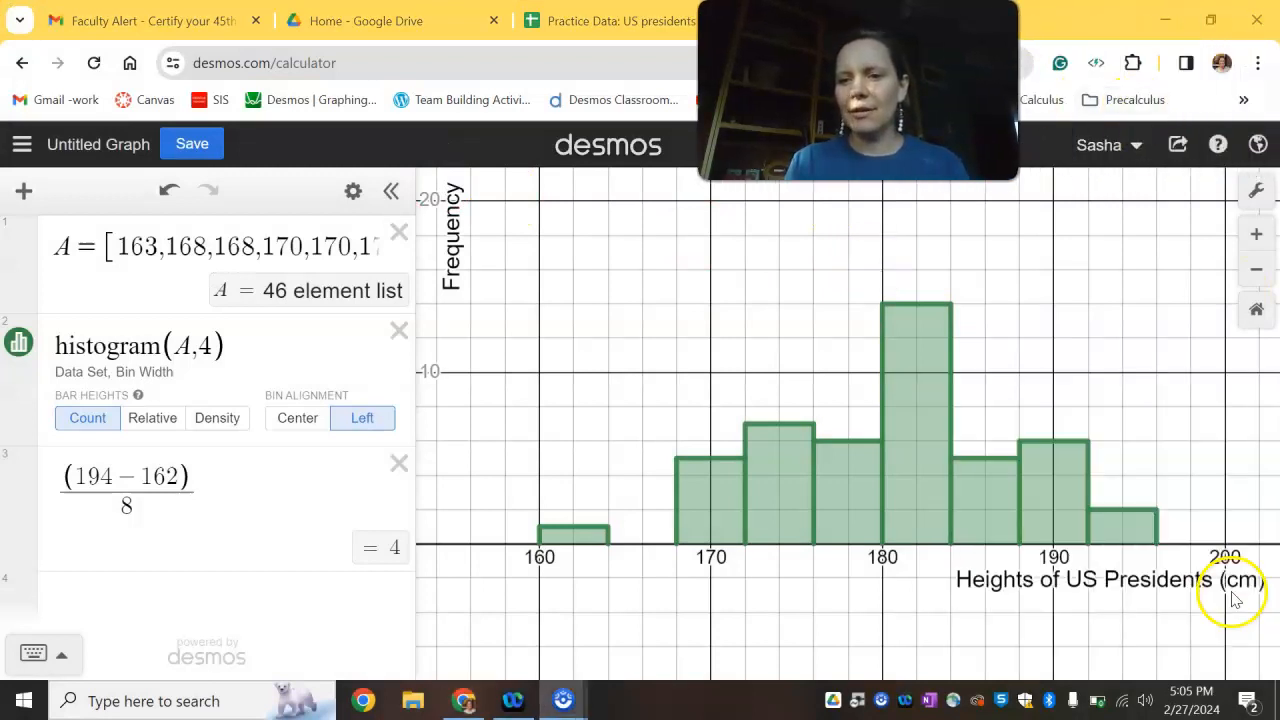
# Open the graph's image export and preview the Medium and Thick line weights.
pyautogui.click(1177, 146)
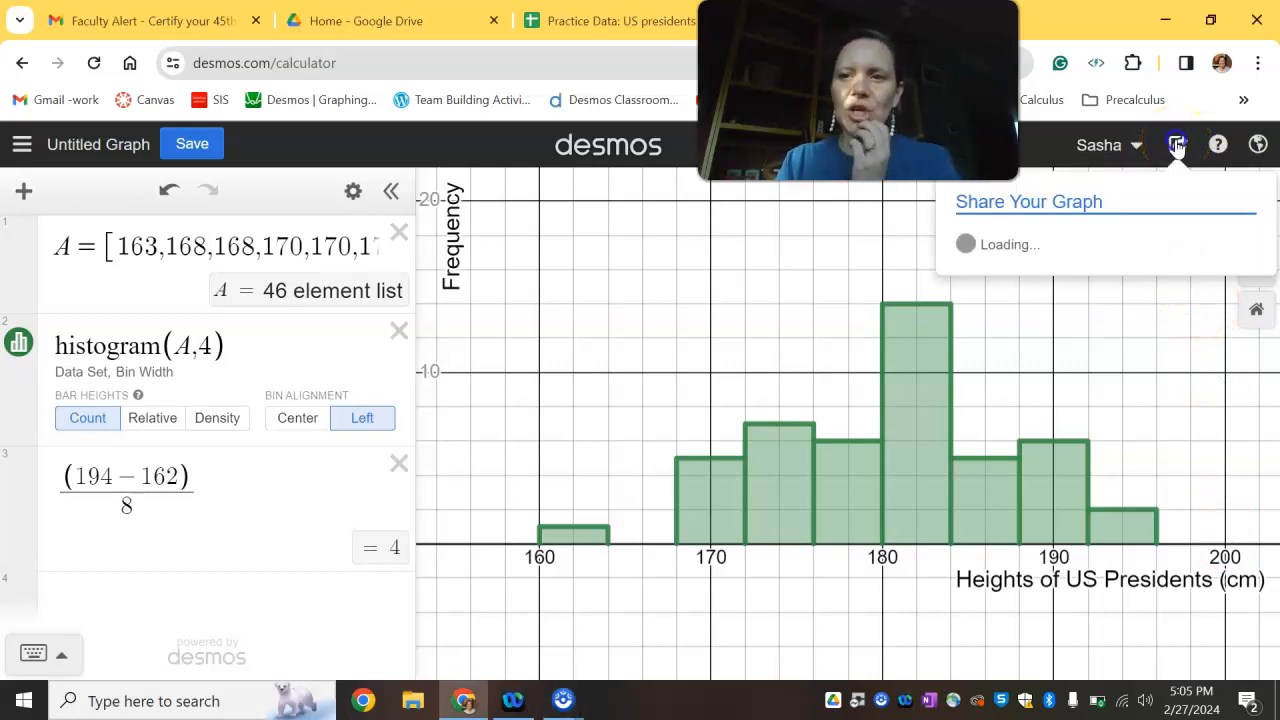
pyautogui.click(1112, 318)
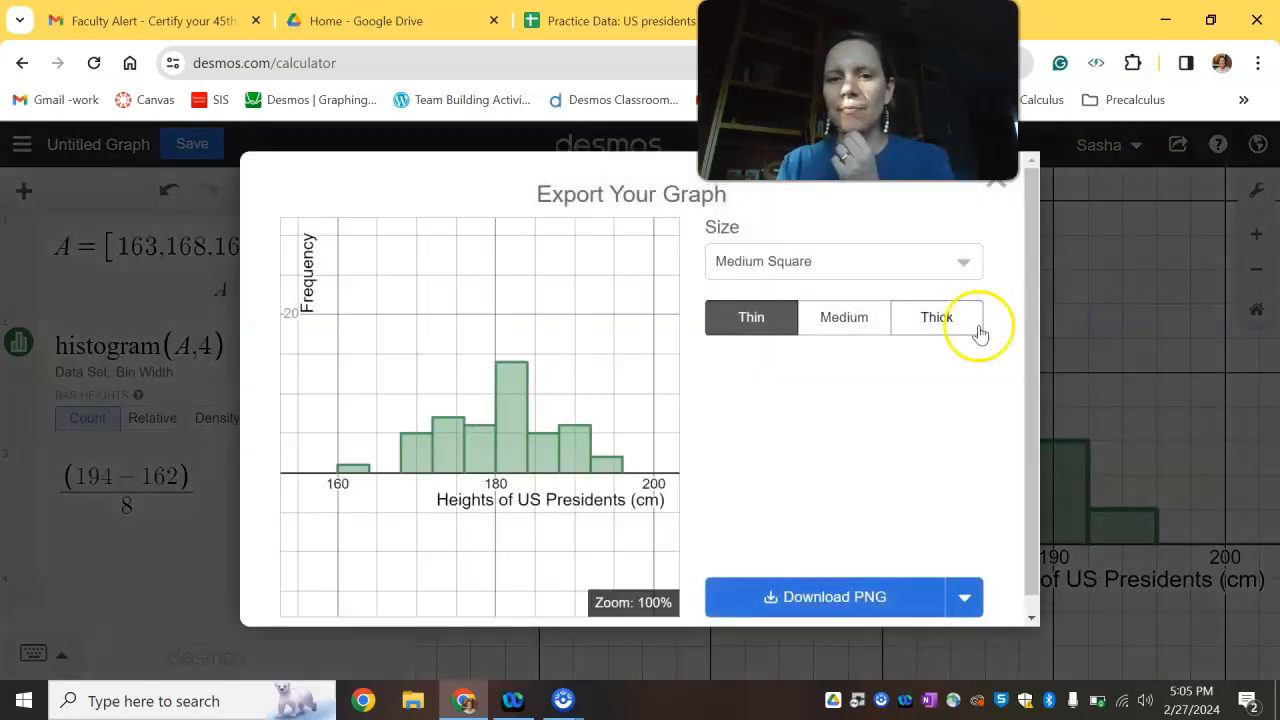
pyautogui.click(872, 316)
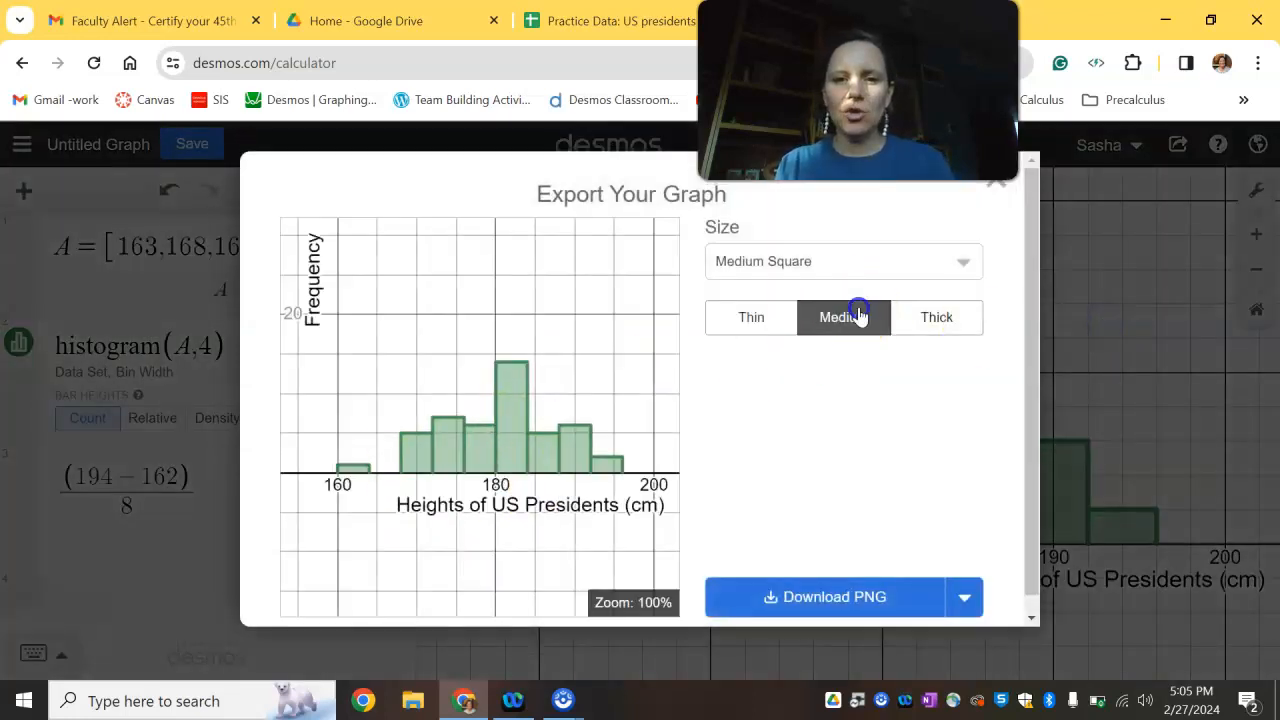
pyautogui.click(946, 322)
# Preview the export in Small Square, Large Square, Medium Rectangle and Large Rectangle sizes, and close it without downloading.
pyautogui.click(903, 268)
pyautogui.click(857, 301)
pyautogui.click(871, 263)
pyautogui.click(780, 351)
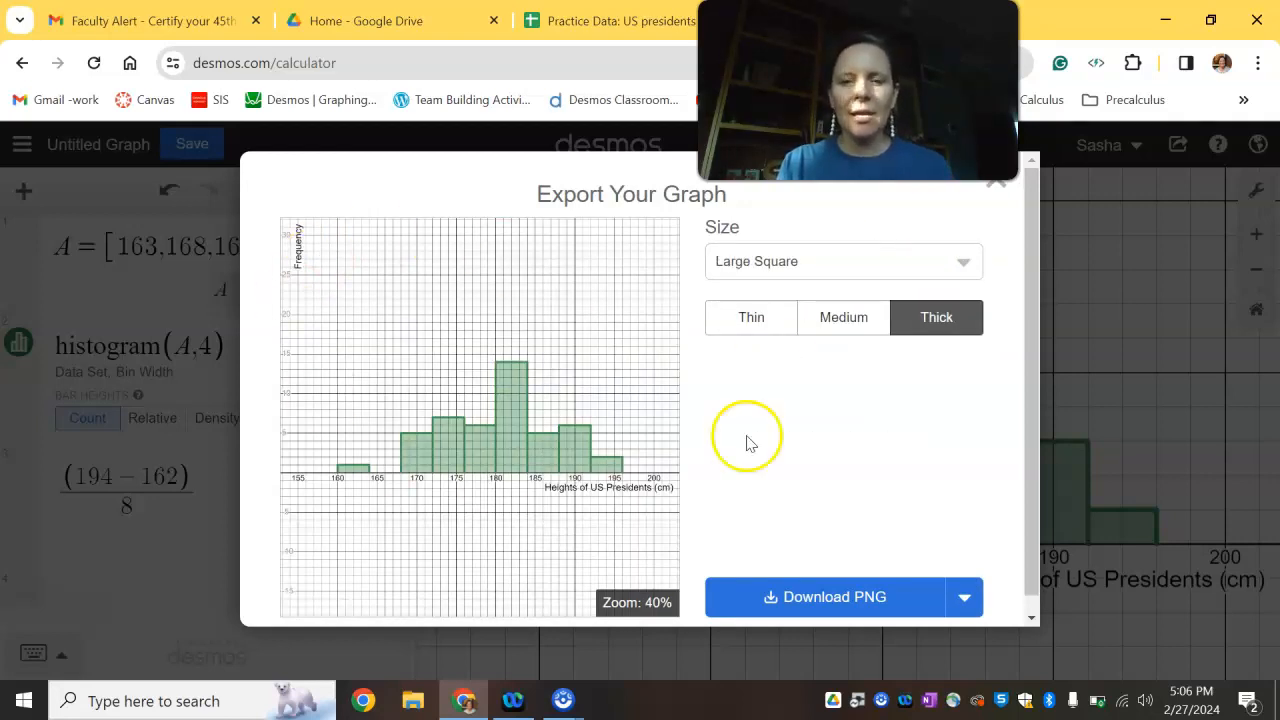
pyautogui.click(814, 261)
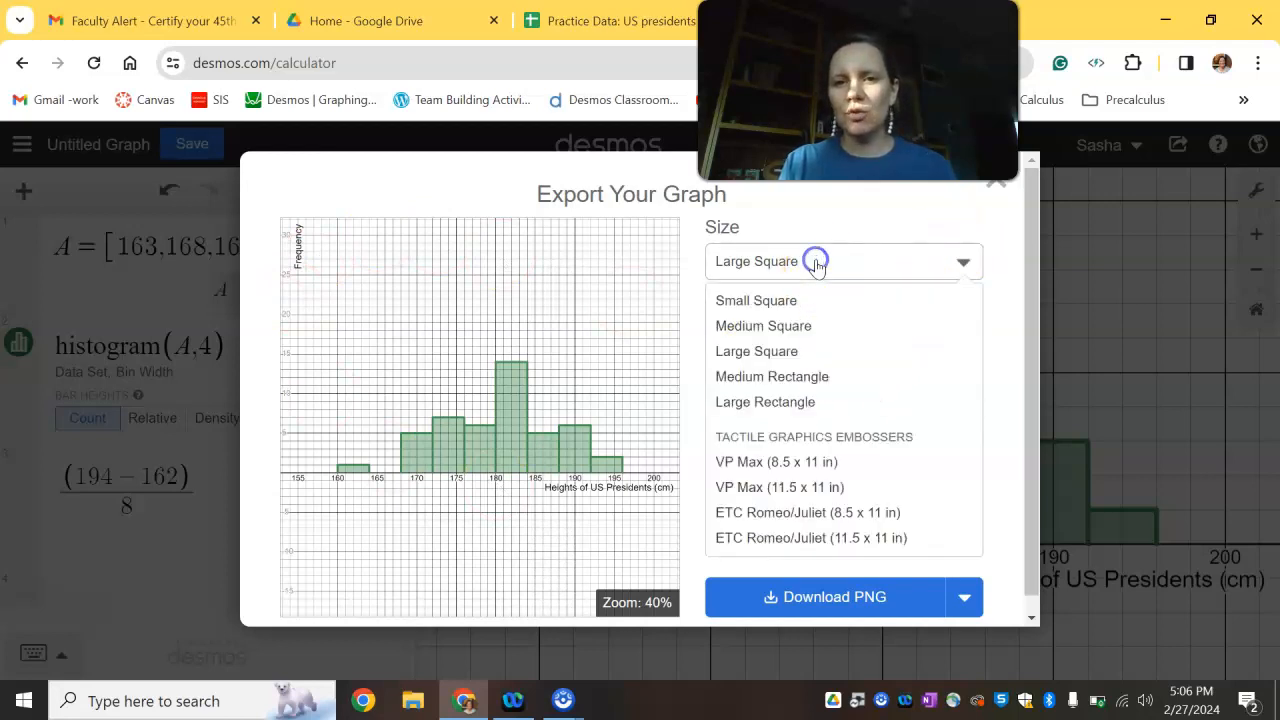
pyautogui.click(754, 374)
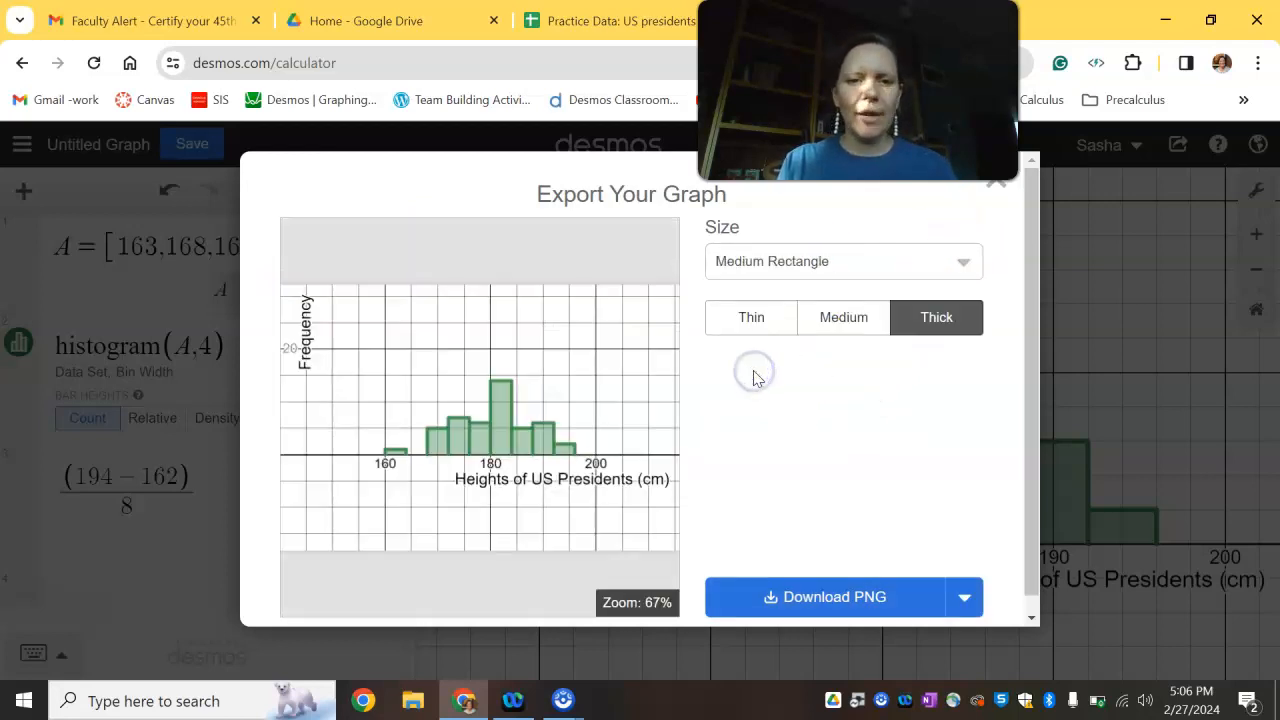
pyautogui.click(814, 263)
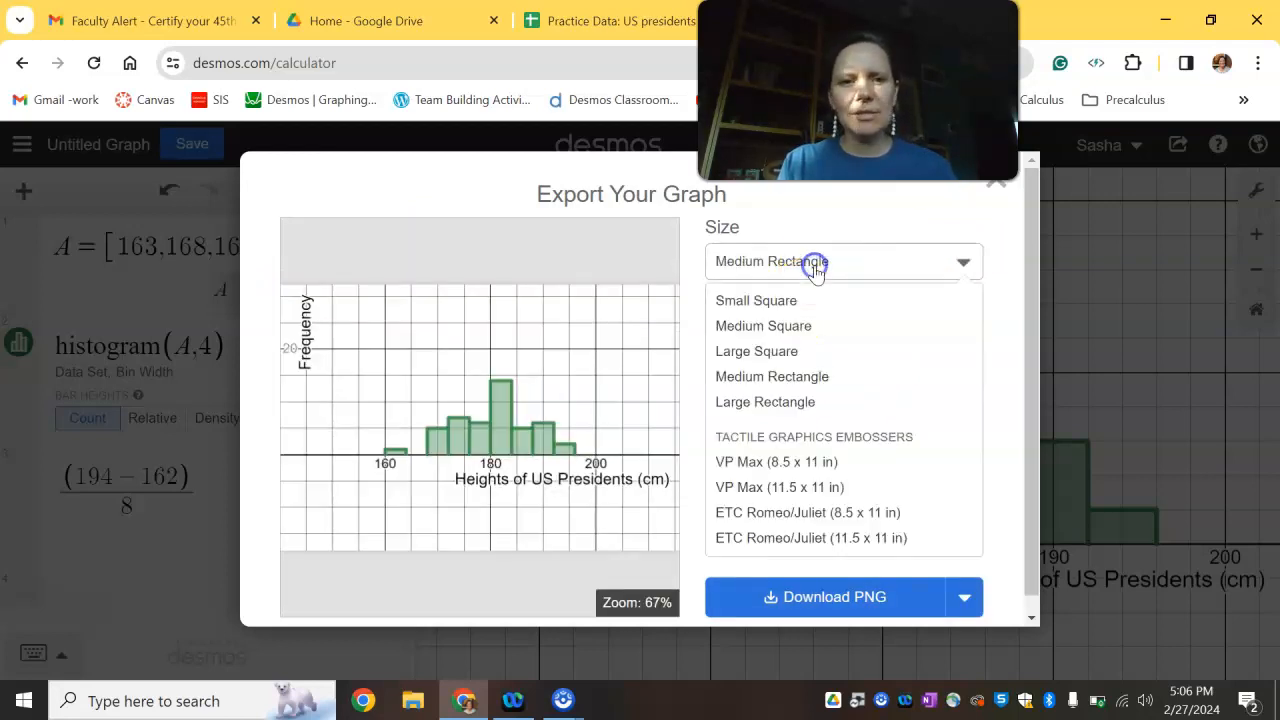
pyautogui.click(772, 401)
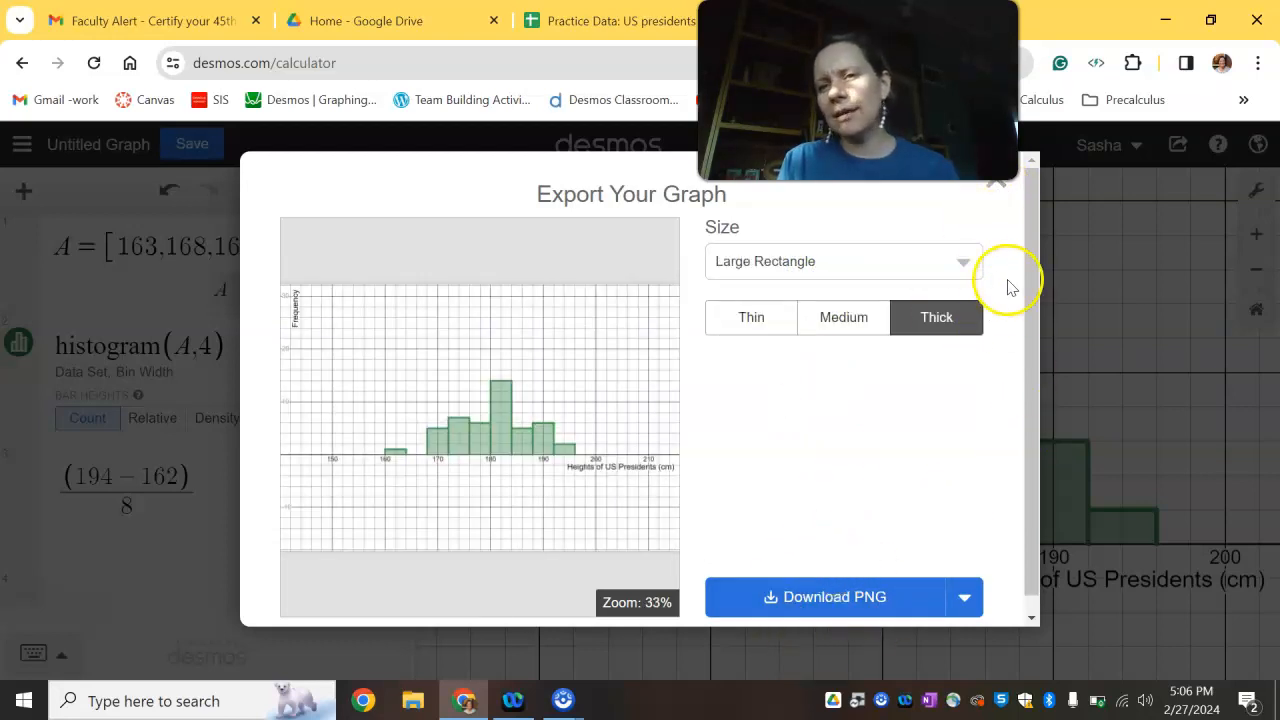
pyautogui.click(998, 186)
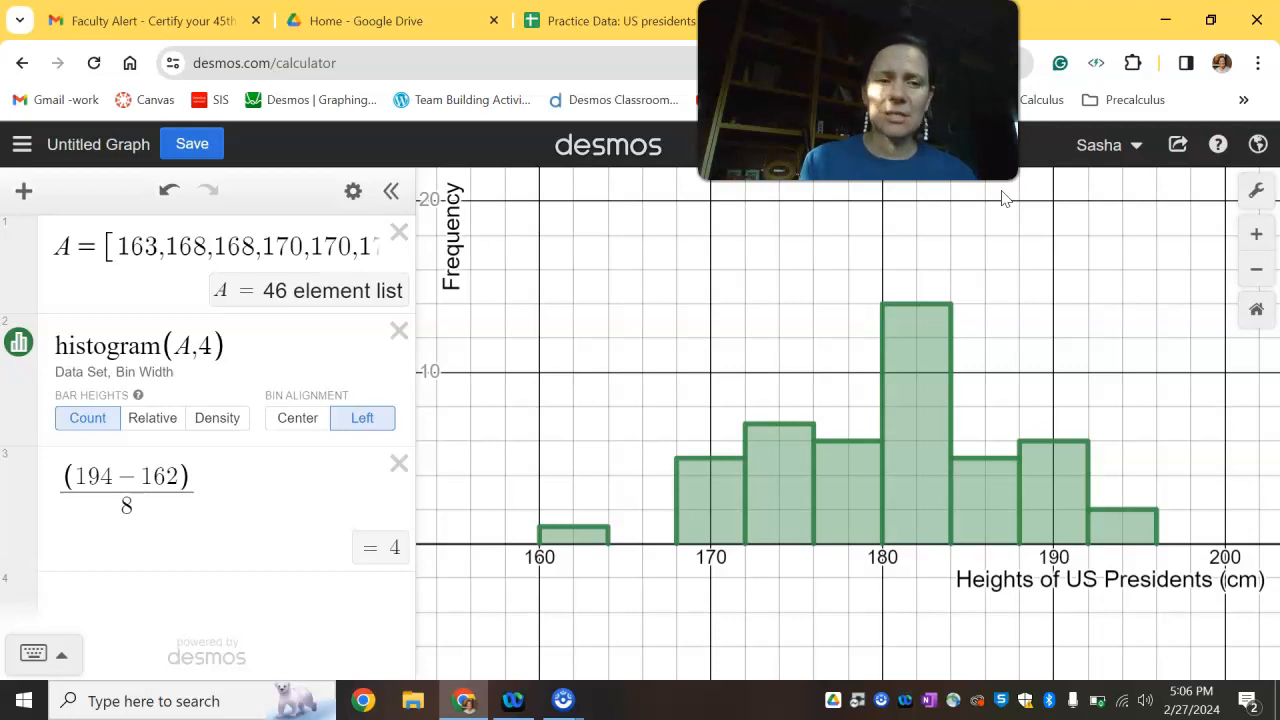
pyautogui.moveTo(858, 92); pyautogui.dragTo(1119, 94)
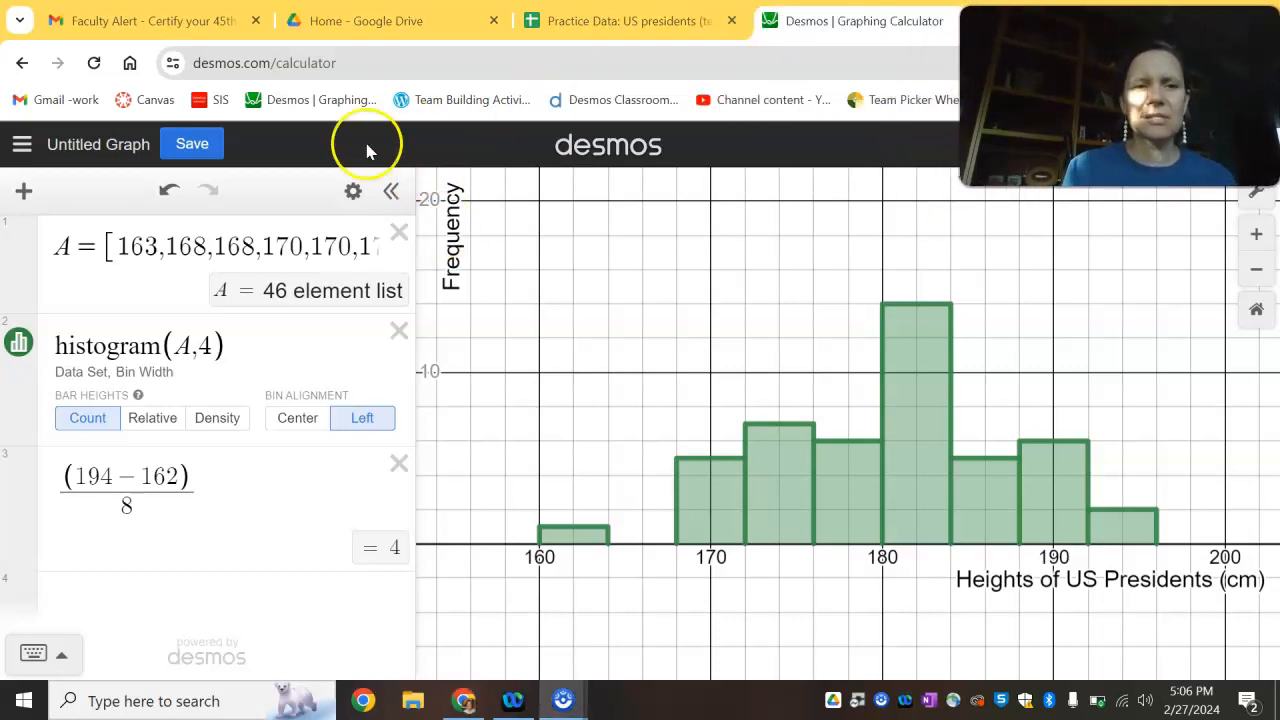